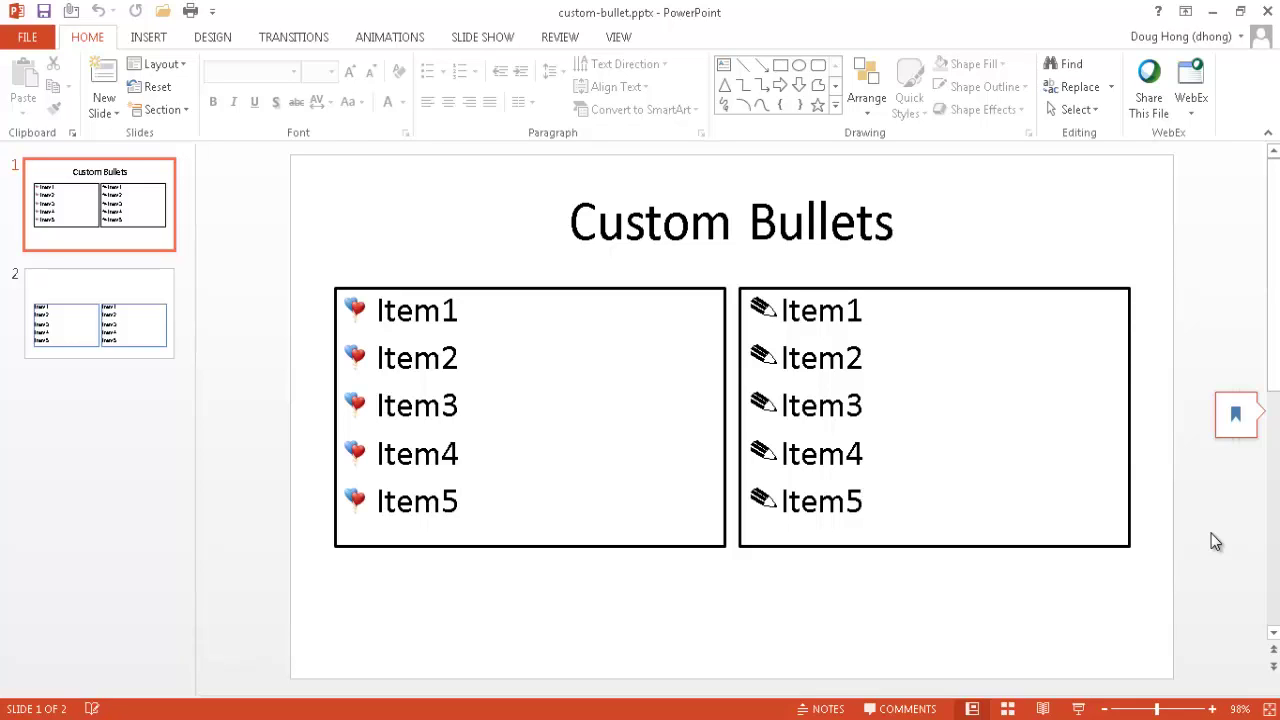
Examine the bullet styles available for the heart-bulleted list on slide 1
{"action": "left_click", "coordinate": [404, 386]}
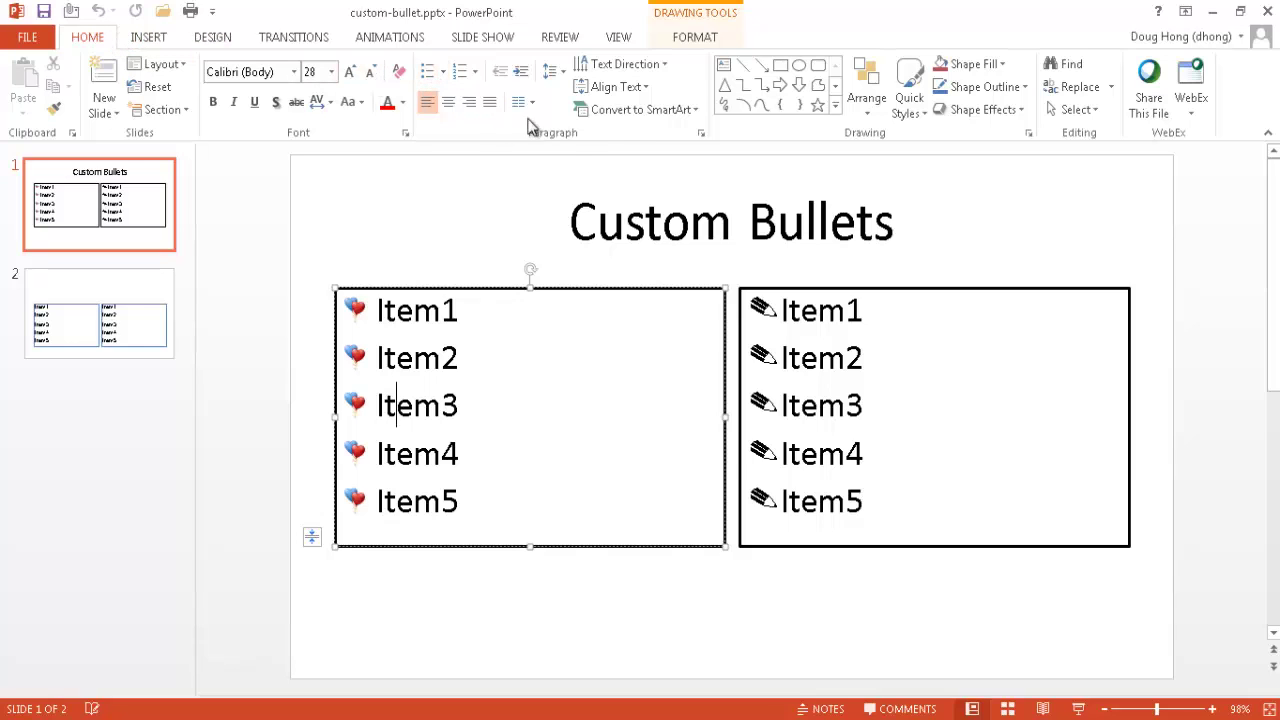
{"action": "left_click", "coordinate": [442, 72]}
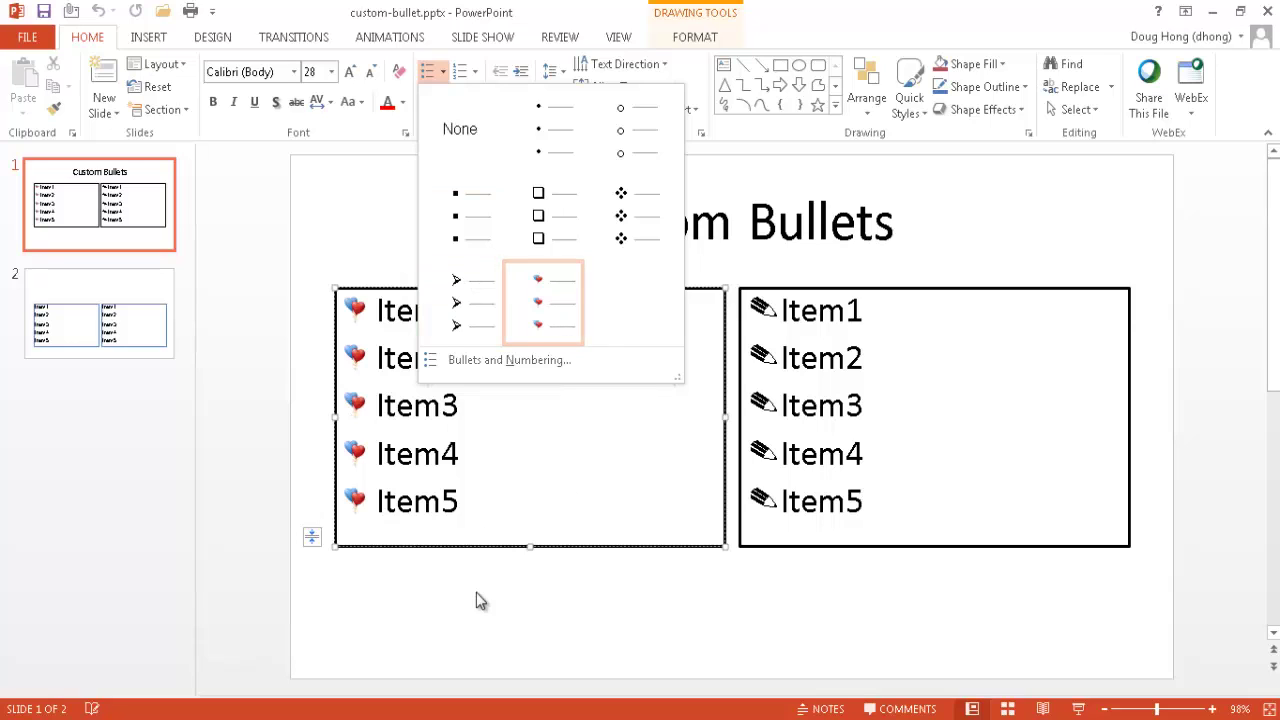
{"action": "left_click", "coordinate": [549, 330]}
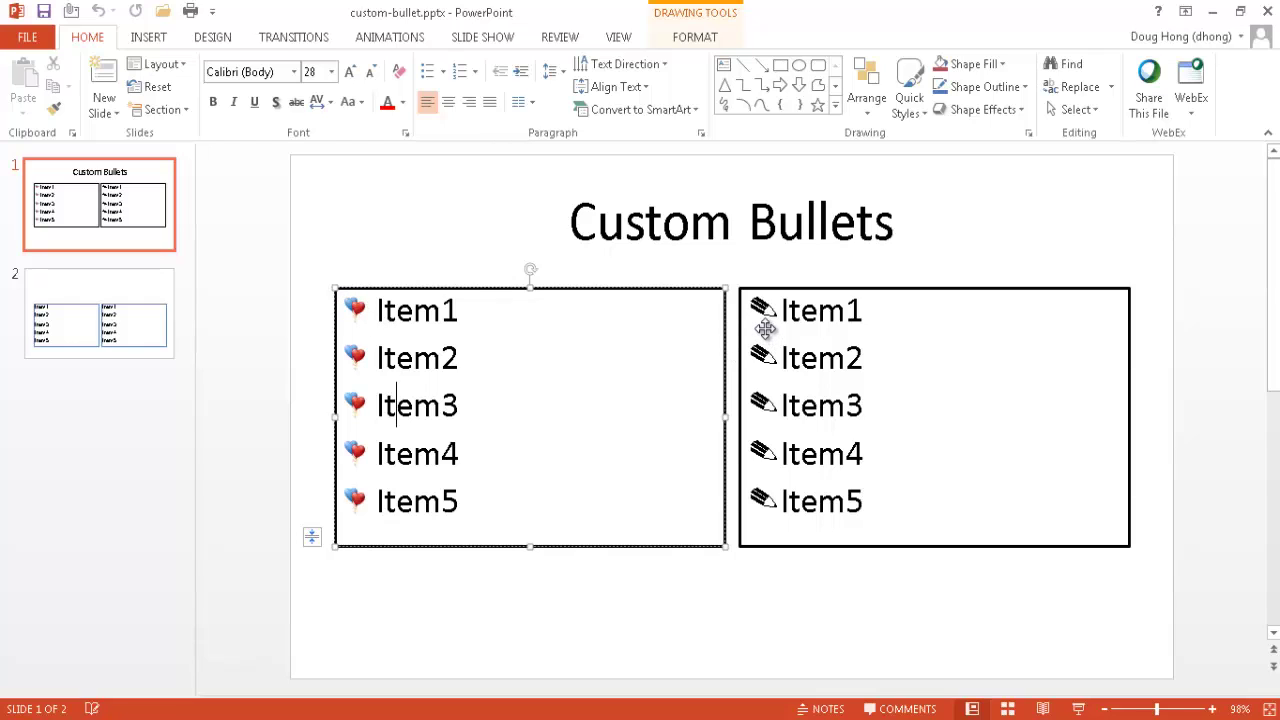
{"action": "left_click", "coordinate": [443, 71]}
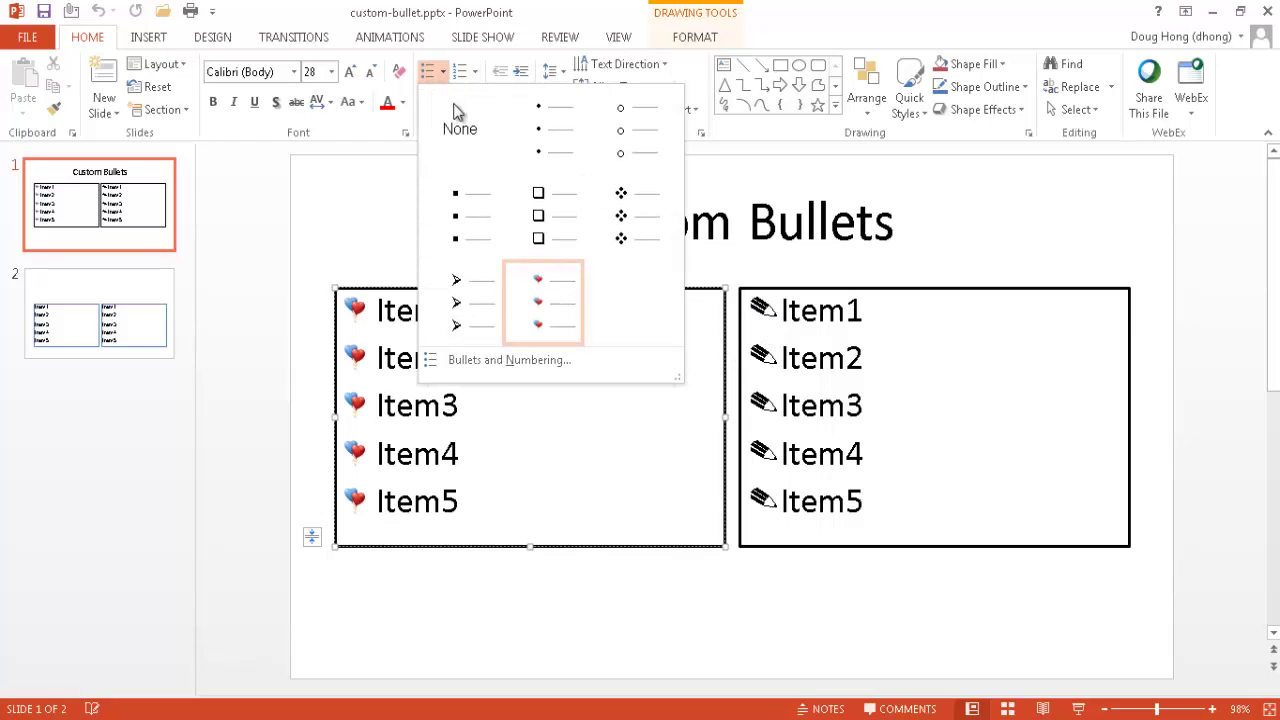
{"action": "left_click", "coordinate": [569, 277]}
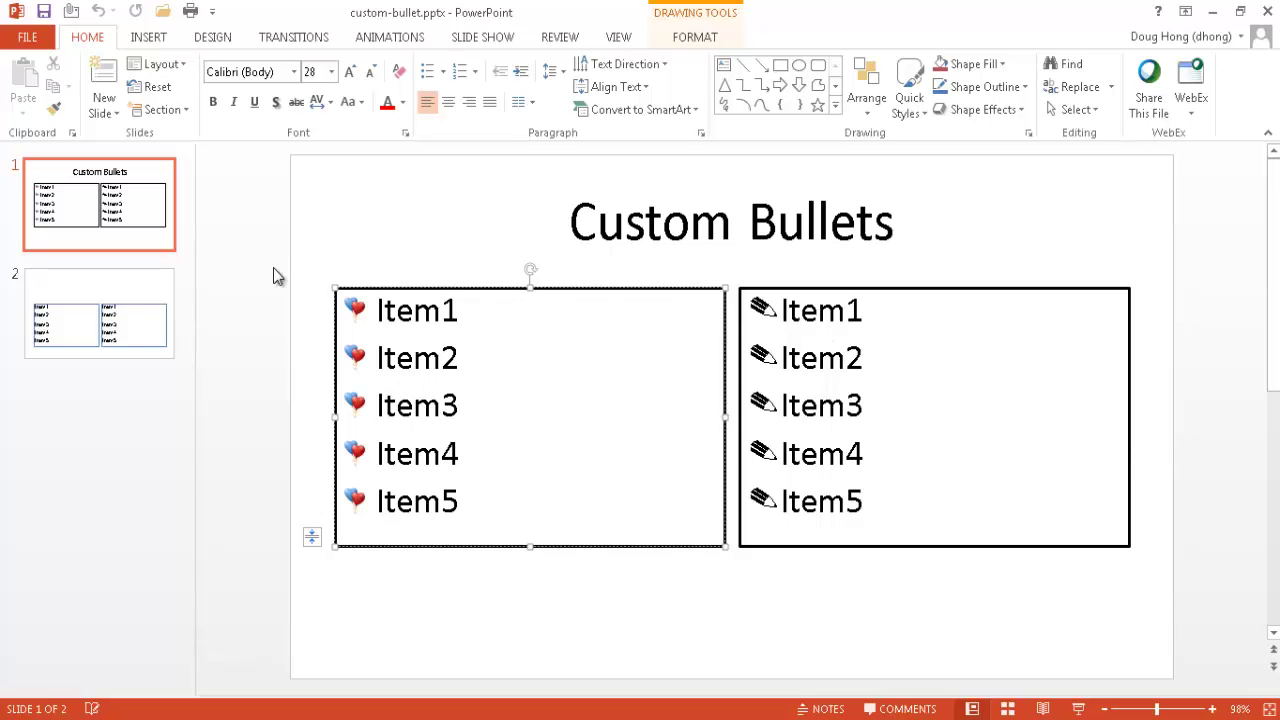
Remove the empty line after Item5 in the left list on slide 2
{"action": "left_click", "coordinate": [134, 286]}
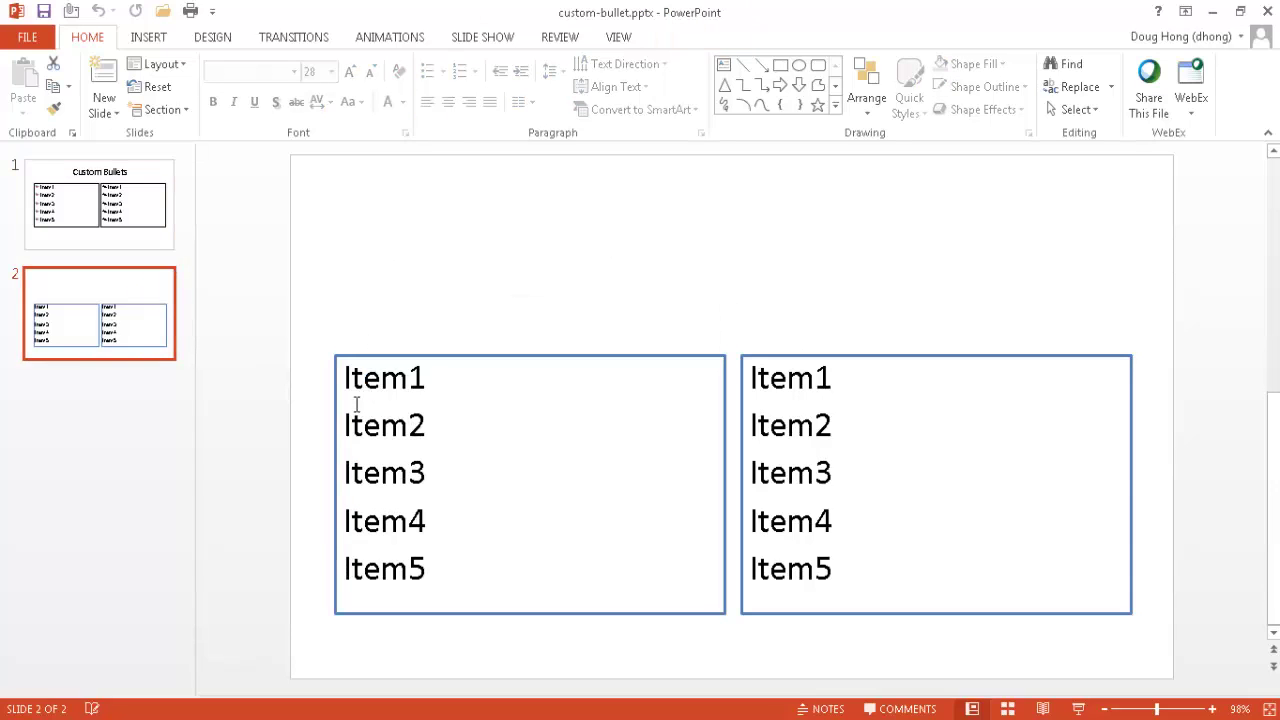
{"action": "left_click_drag", "start_coordinate": [378, 378], "coordinate": [381, 600]}
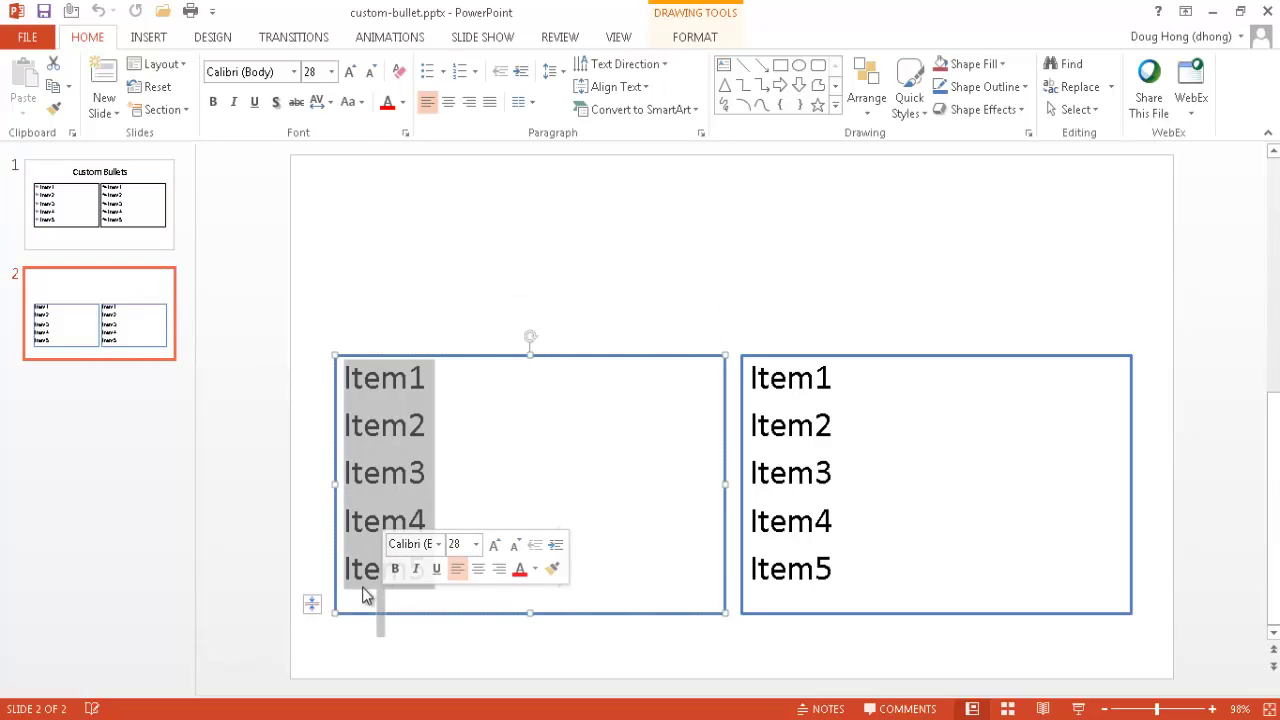
{"action": "left_click", "coordinate": [374, 600]}
{"action": "key", "text": "BackSpace"}
{"action": "key", "text": "BackSpace"}
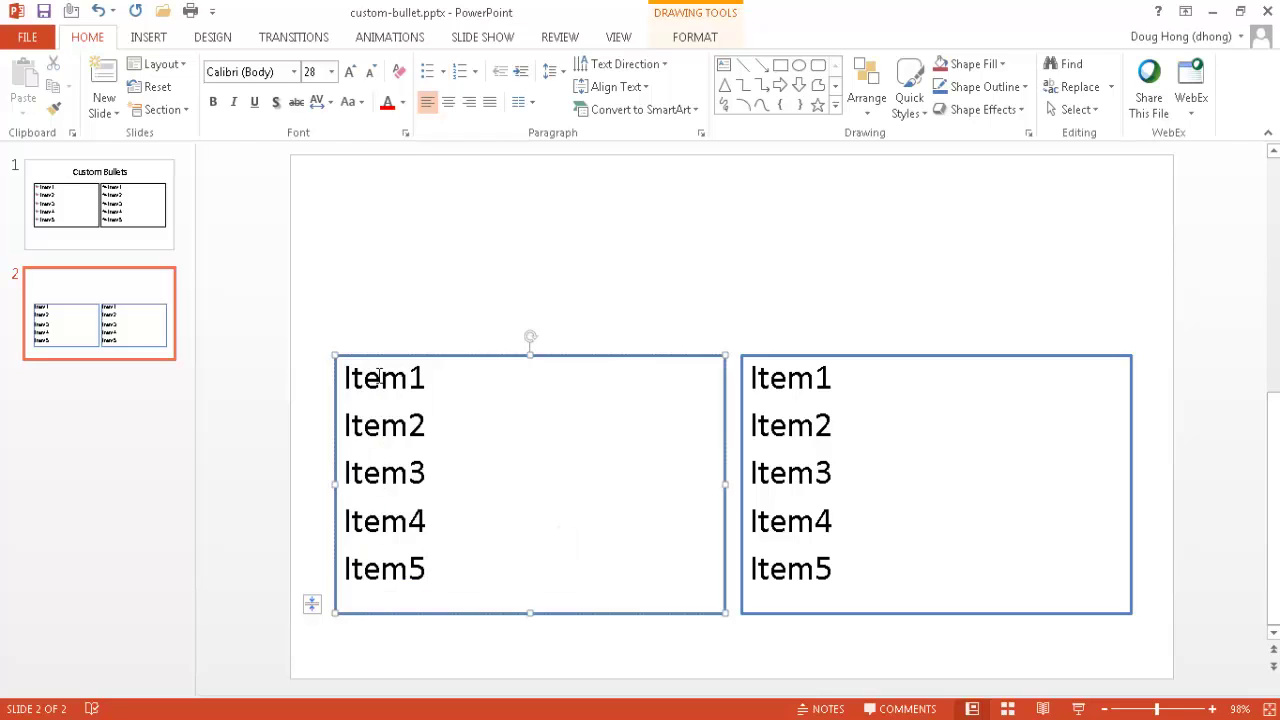
Apply heart.png from the custom-bullet folder as the picture bullet for Item1 to Item5 in the left list
{"action": "left_click_drag", "start_coordinate": [378, 376], "coordinate": [374, 563]}
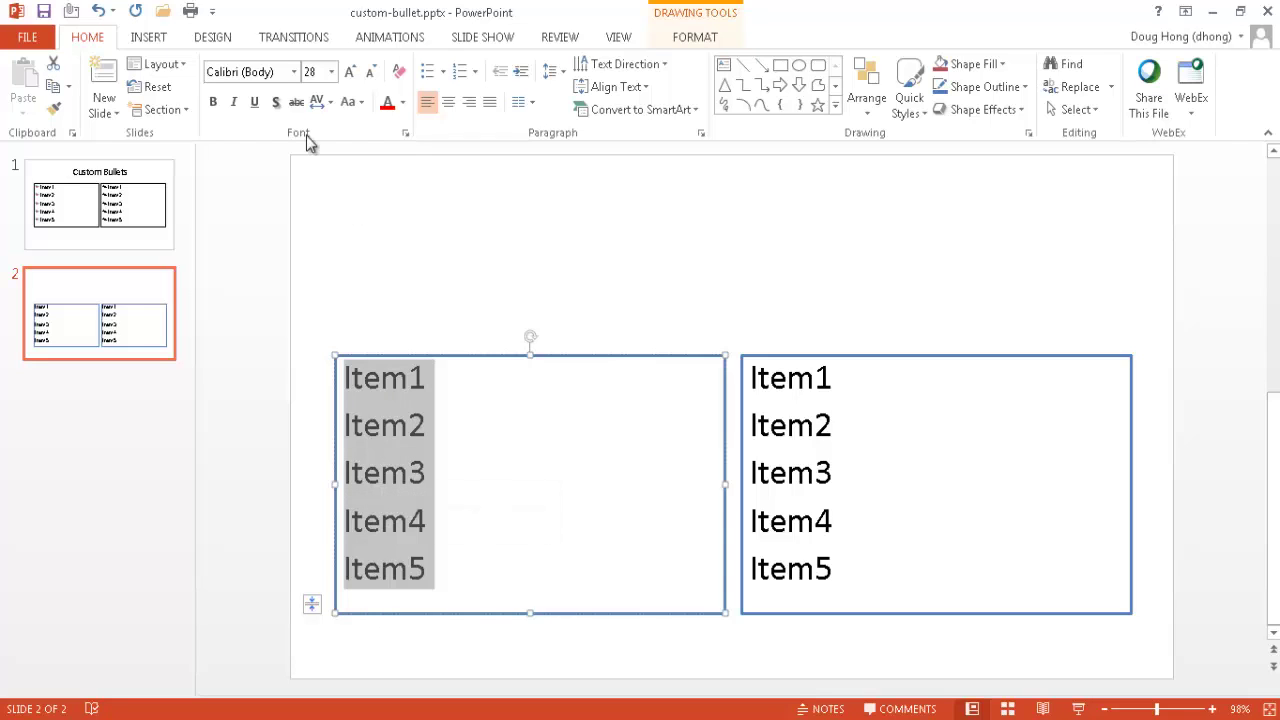
{"action": "left_click", "coordinate": [444, 76]}
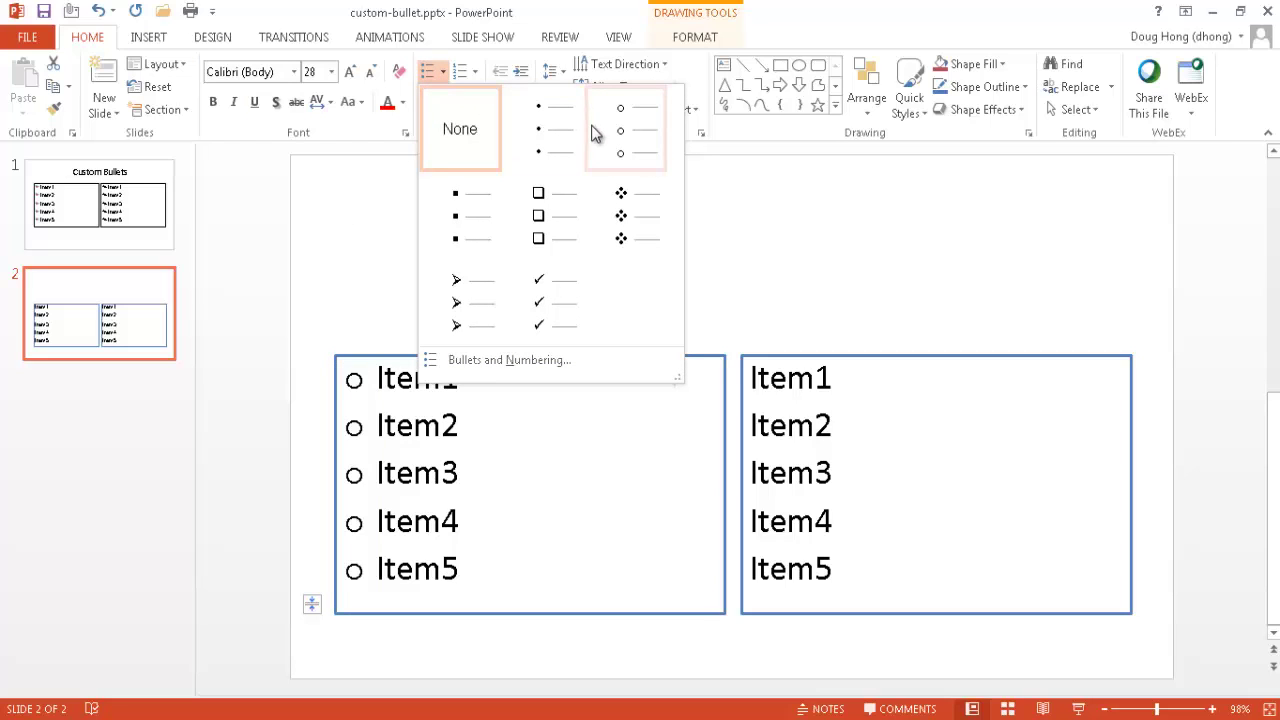
{"action": "left_click", "coordinate": [511, 361]}
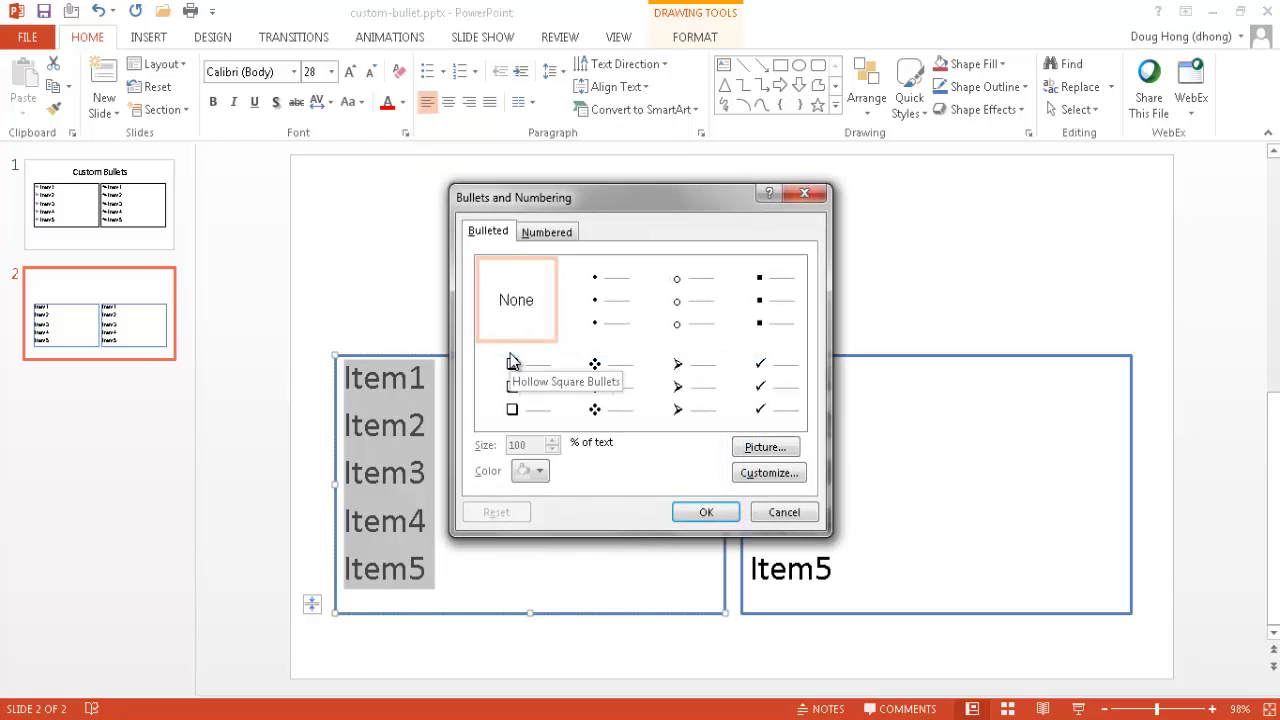
{"action": "left_click", "coordinate": [770, 455]}
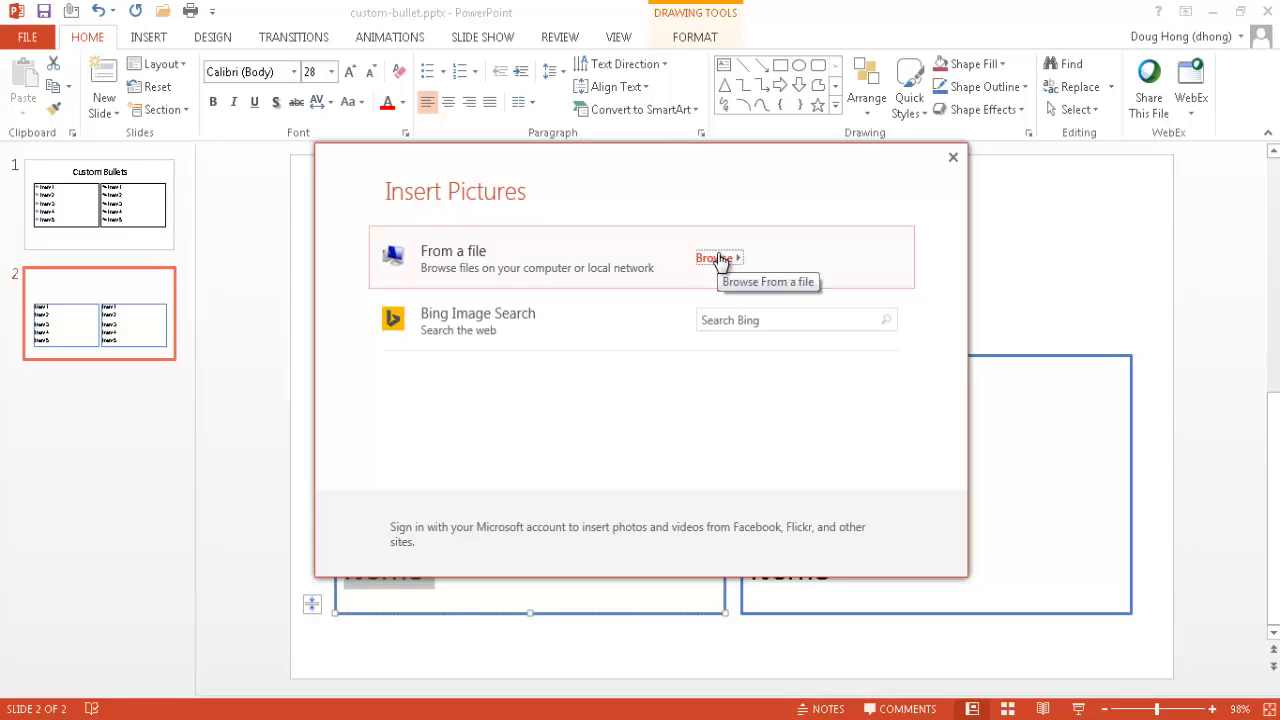
{"action": "left_click", "coordinate": [717, 259]}
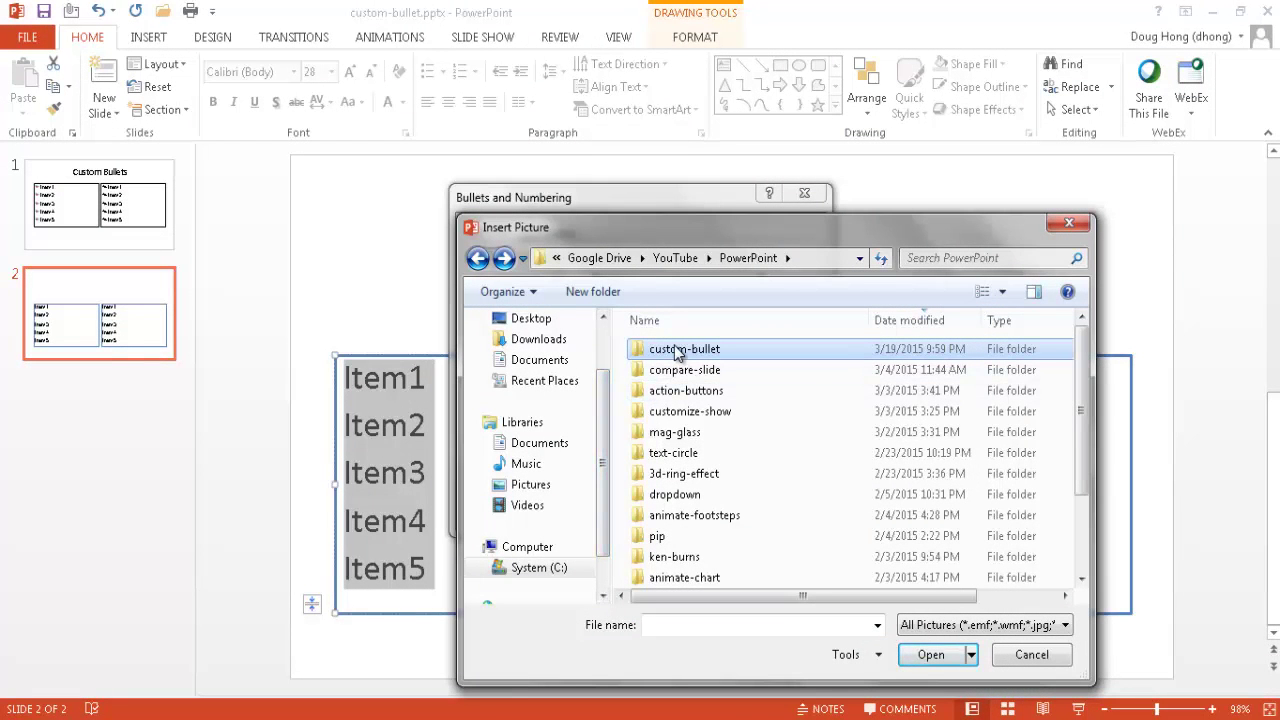
{"action": "double_click", "coordinate": [679, 352]}
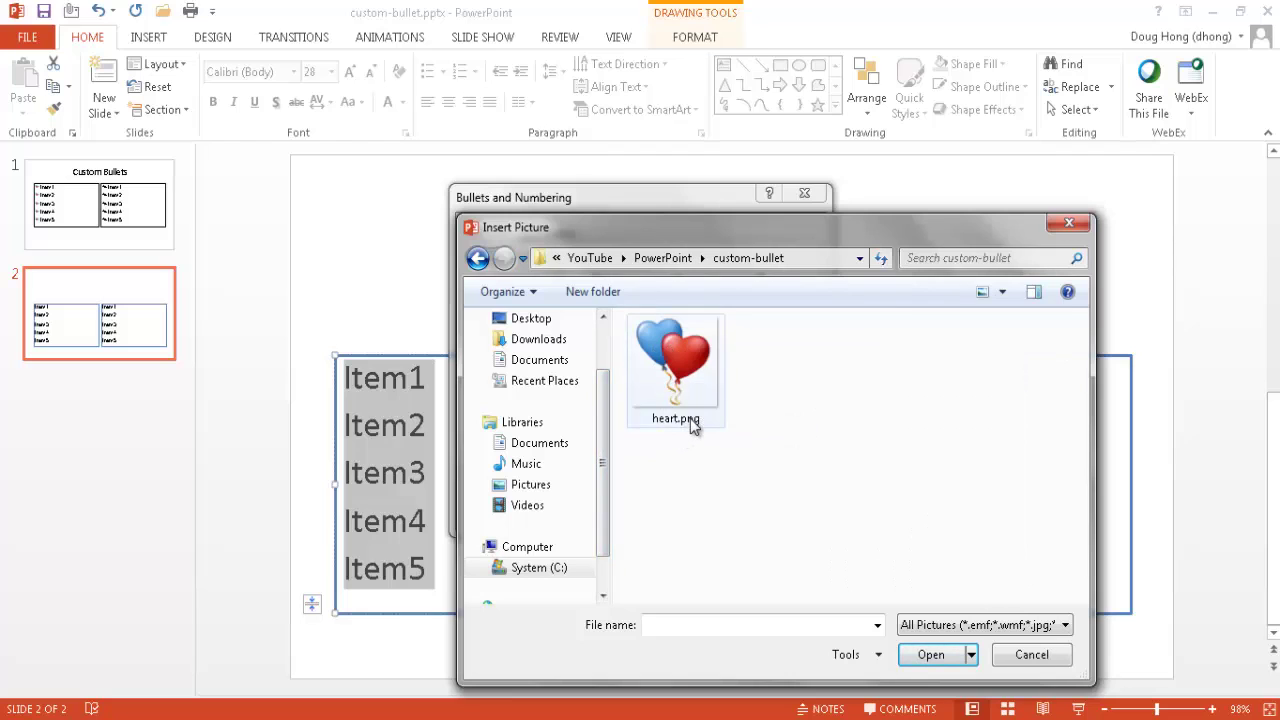
{"action": "left_click", "coordinate": [679, 390]}
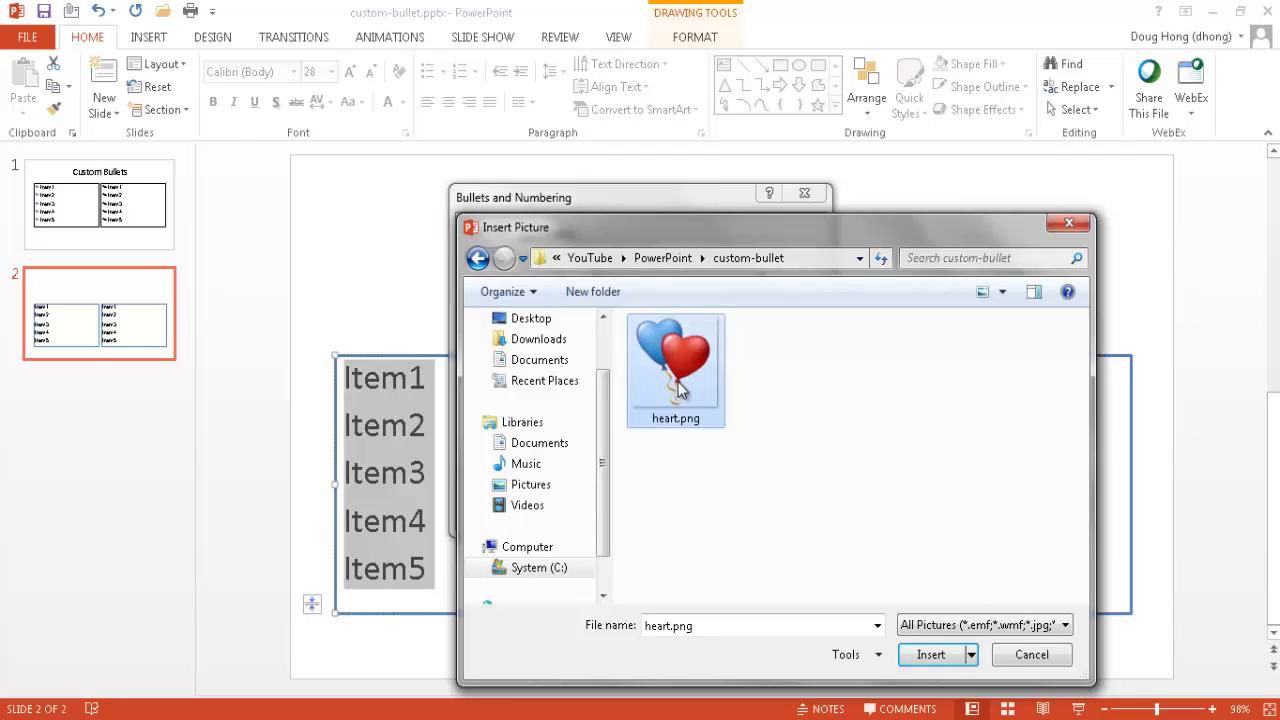
{"action": "left_click", "coordinate": [929, 652]}
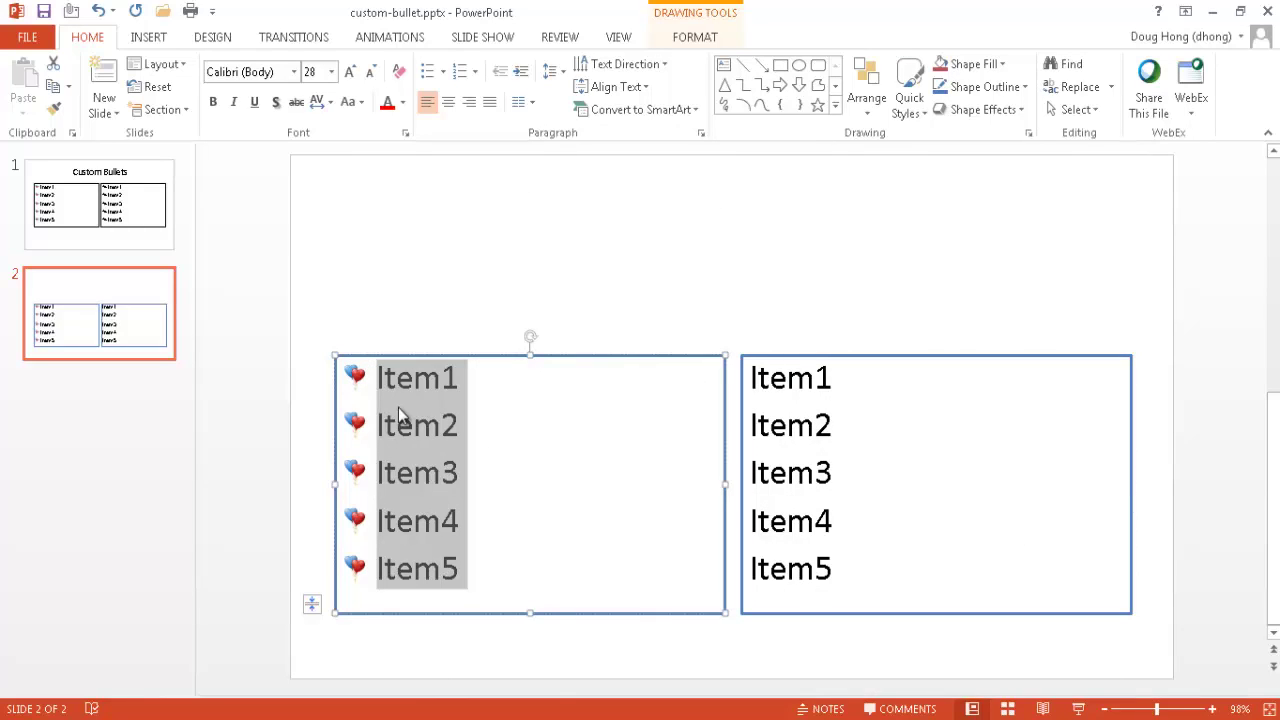
Add a sixth bulleted line reading Item6 to the end of the left list
{"action": "left_click", "coordinate": [452, 550]}
{"action": "key", "text": "Return"}
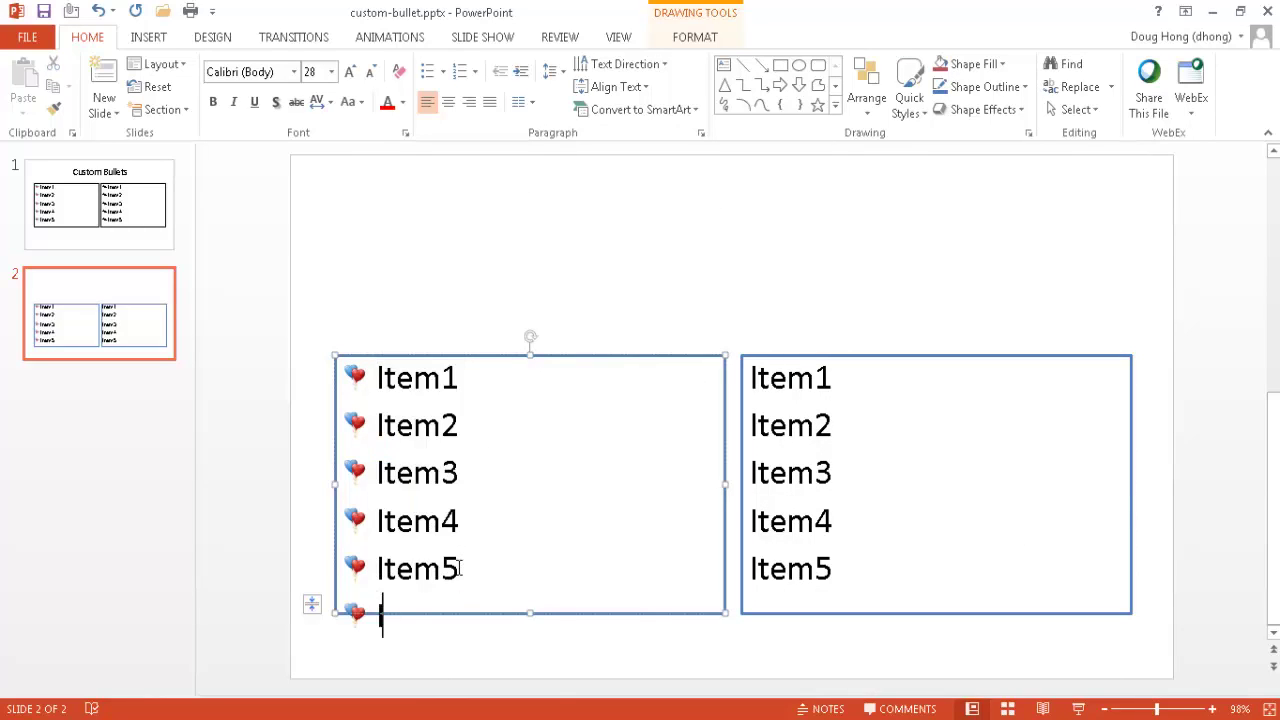
{"action": "type", "text": "Item"}
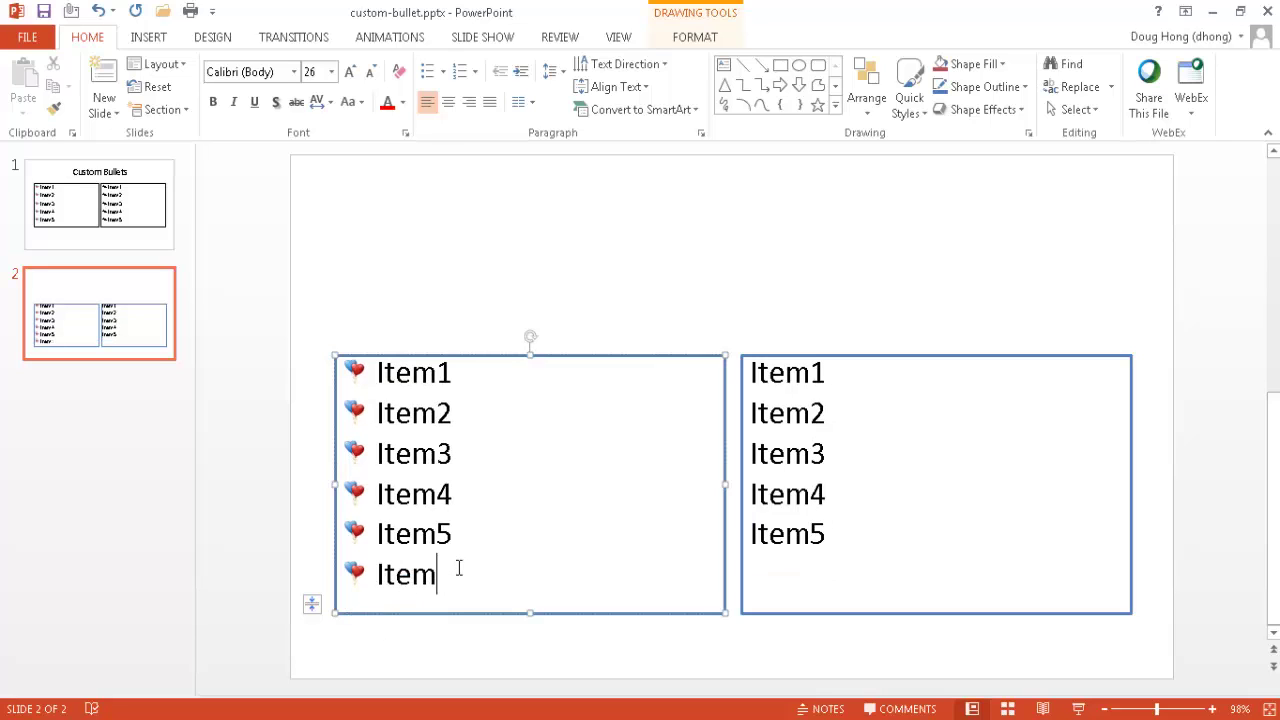
{"action": "type", "text": "s6"}
{"action": "key", "text": "Return"}
Select all five items in the right list and open the symbol picker for a customized bullet
{"action": "left_click_drag", "start_coordinate": [791, 373], "coordinate": [795, 540]}
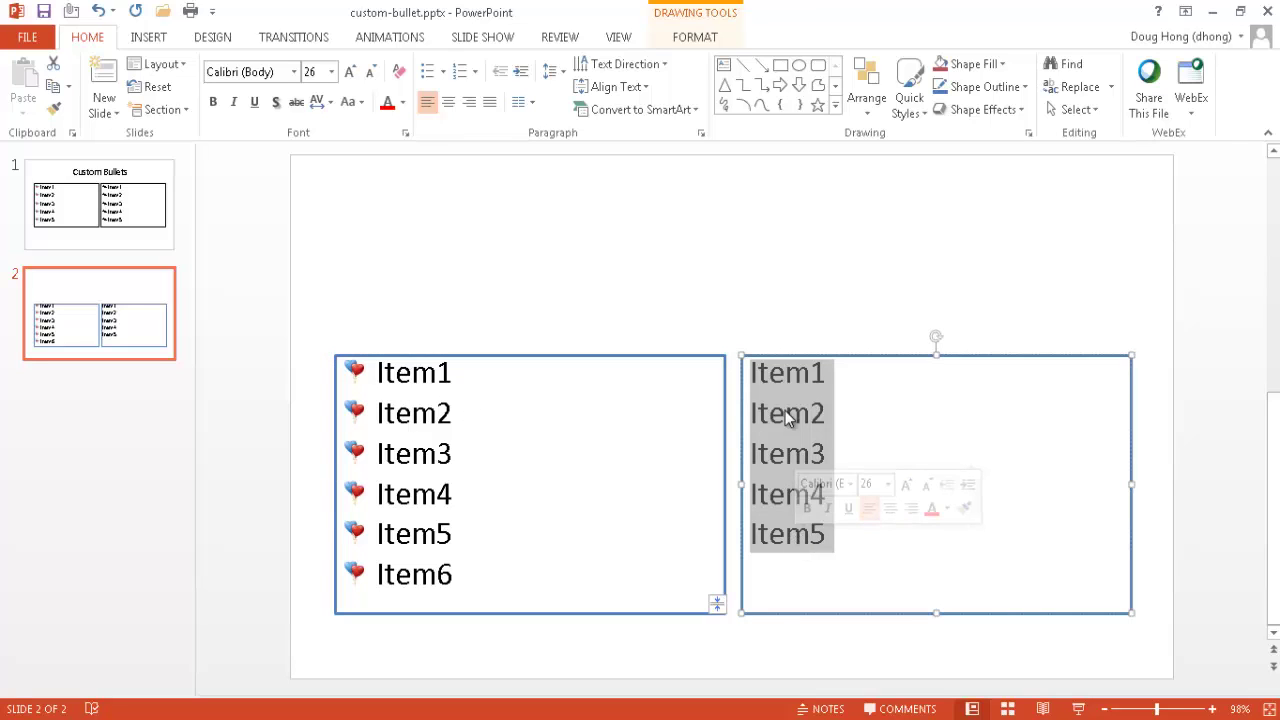
{"action": "left_click", "coordinate": [443, 71]}
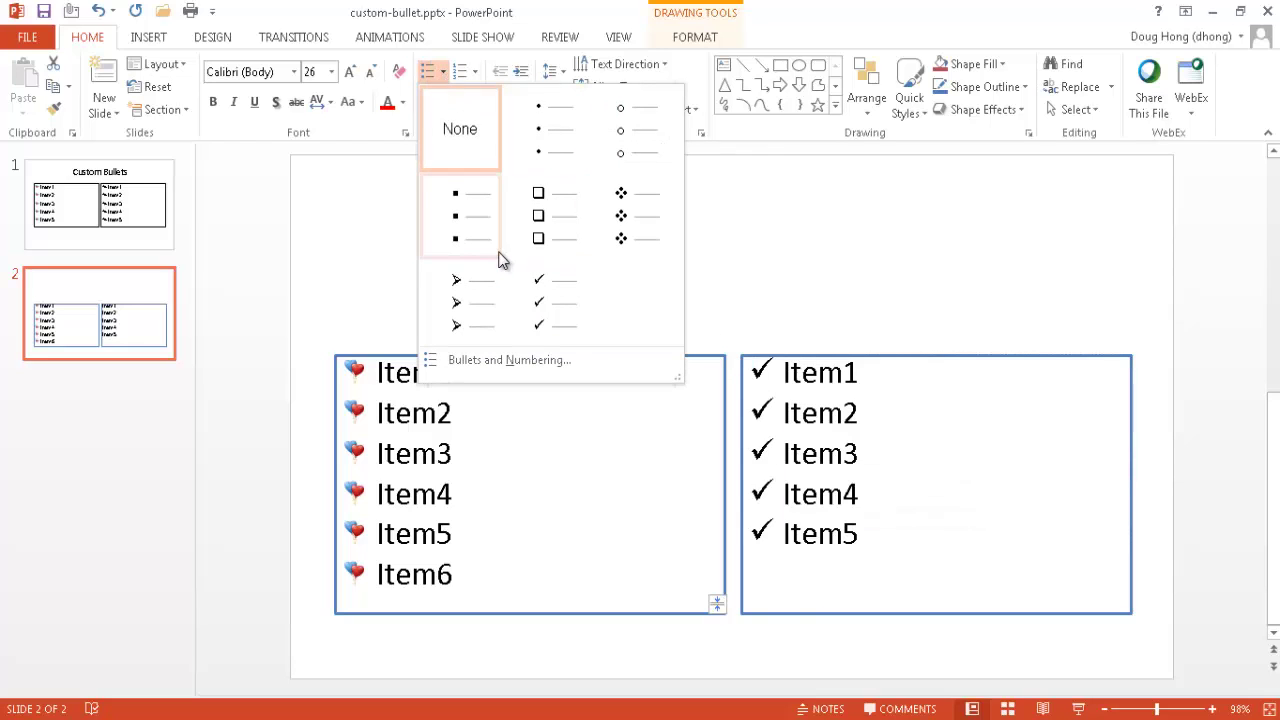
{"action": "left_click", "coordinate": [863, 392]}
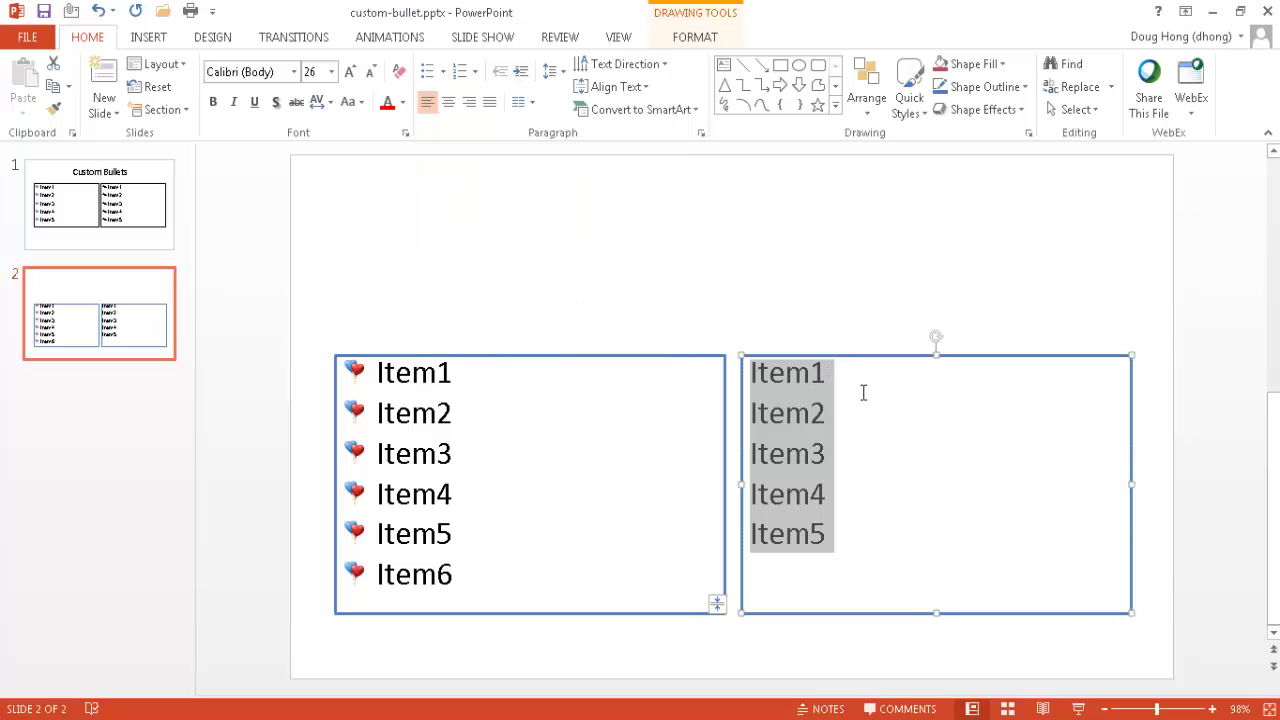
{"action": "right_click", "coordinate": [806, 418]}
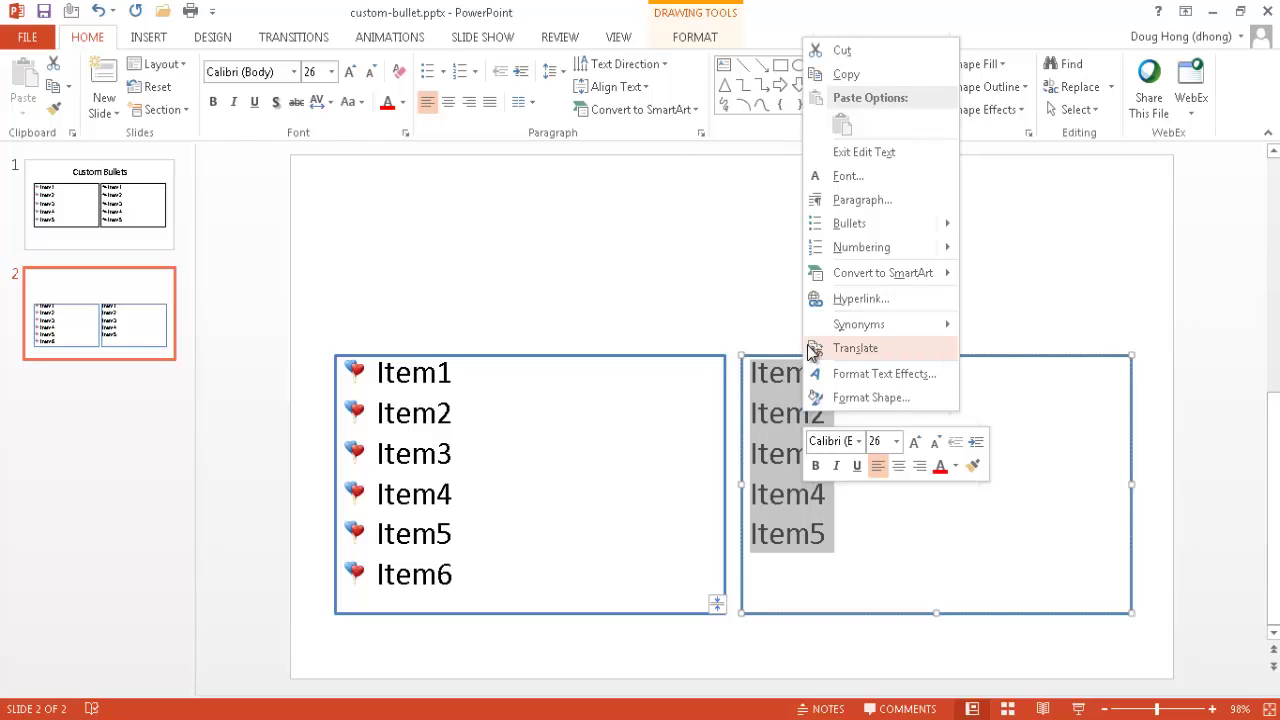
{"action": "mouse_move", "coordinate": [840, 260]}
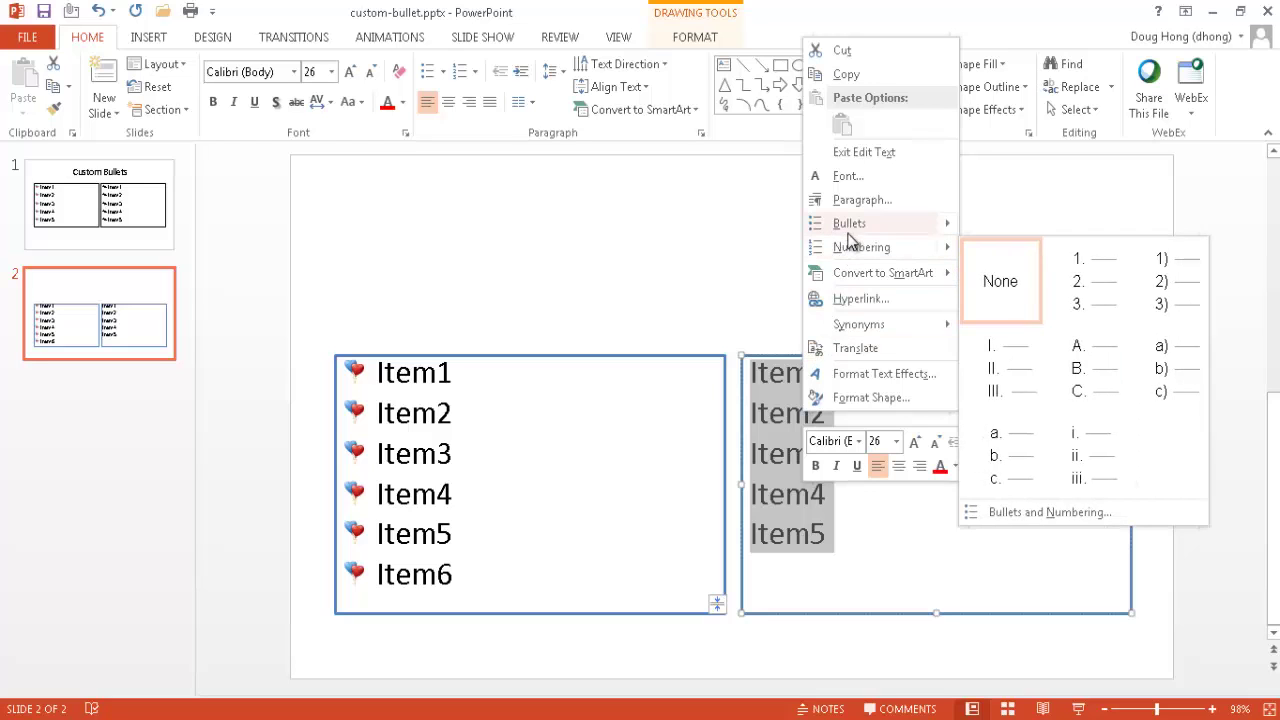
{"action": "mouse_move", "coordinate": [943, 223]}
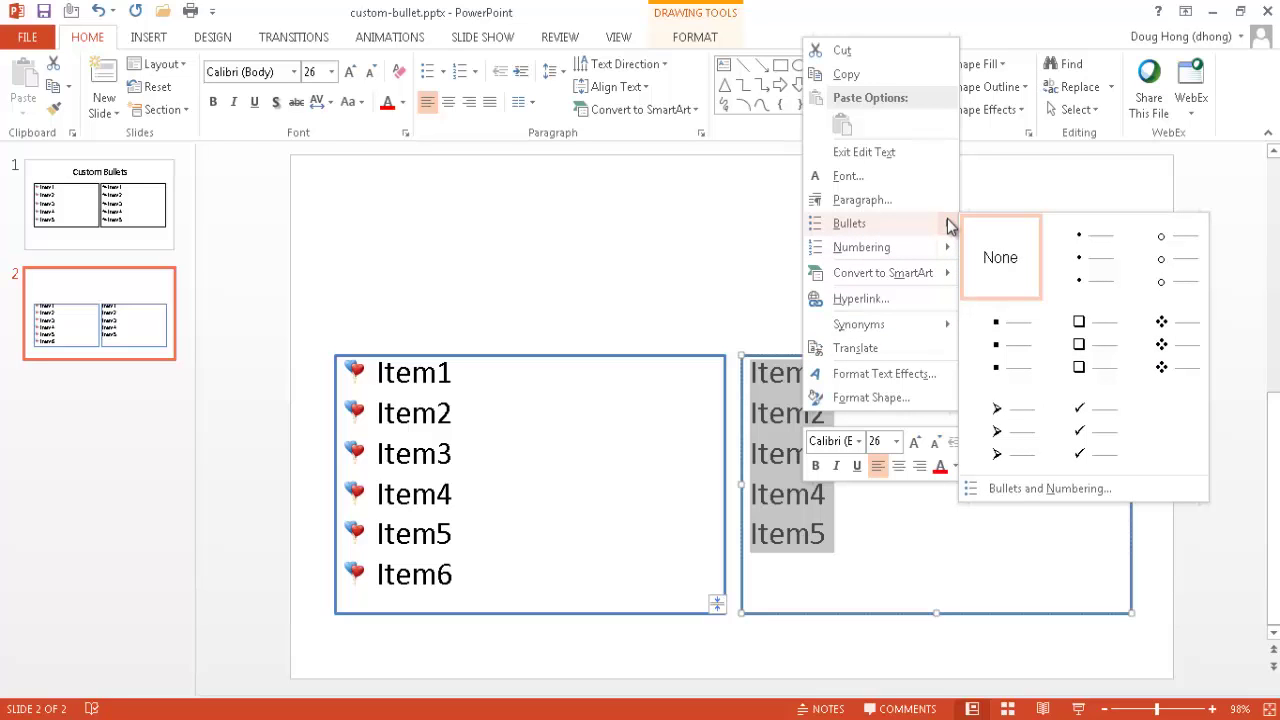
{"action": "left_click", "coordinate": [1050, 489]}
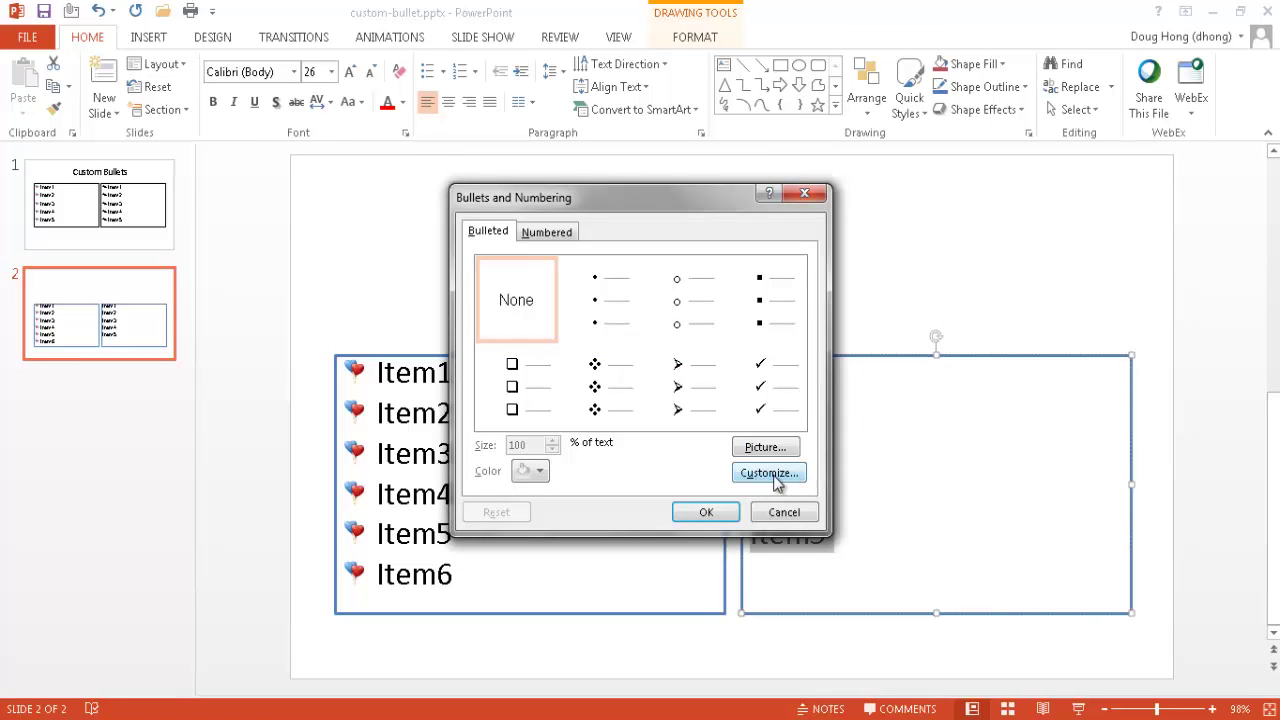
{"action": "left_click", "coordinate": [770, 476]}
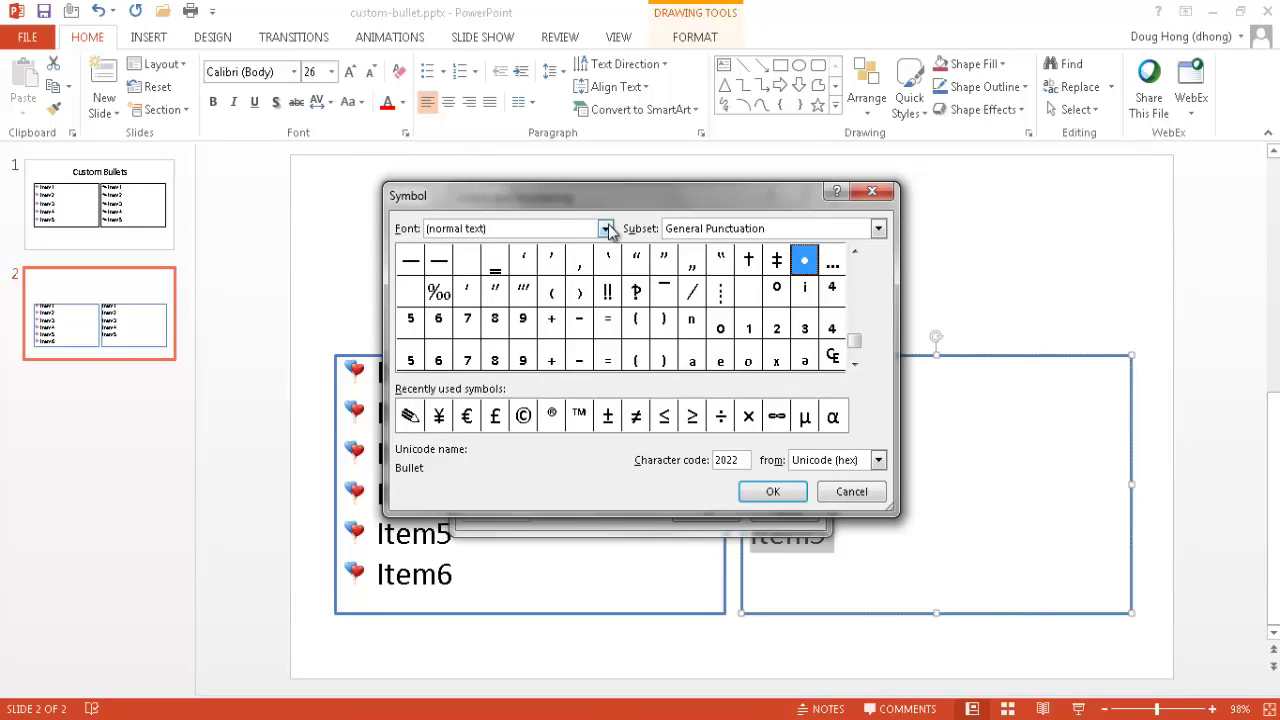
Set the symbol font for the custom bullet to Arial Unicode MS
{"action": "left_click", "coordinate": [605, 231]}
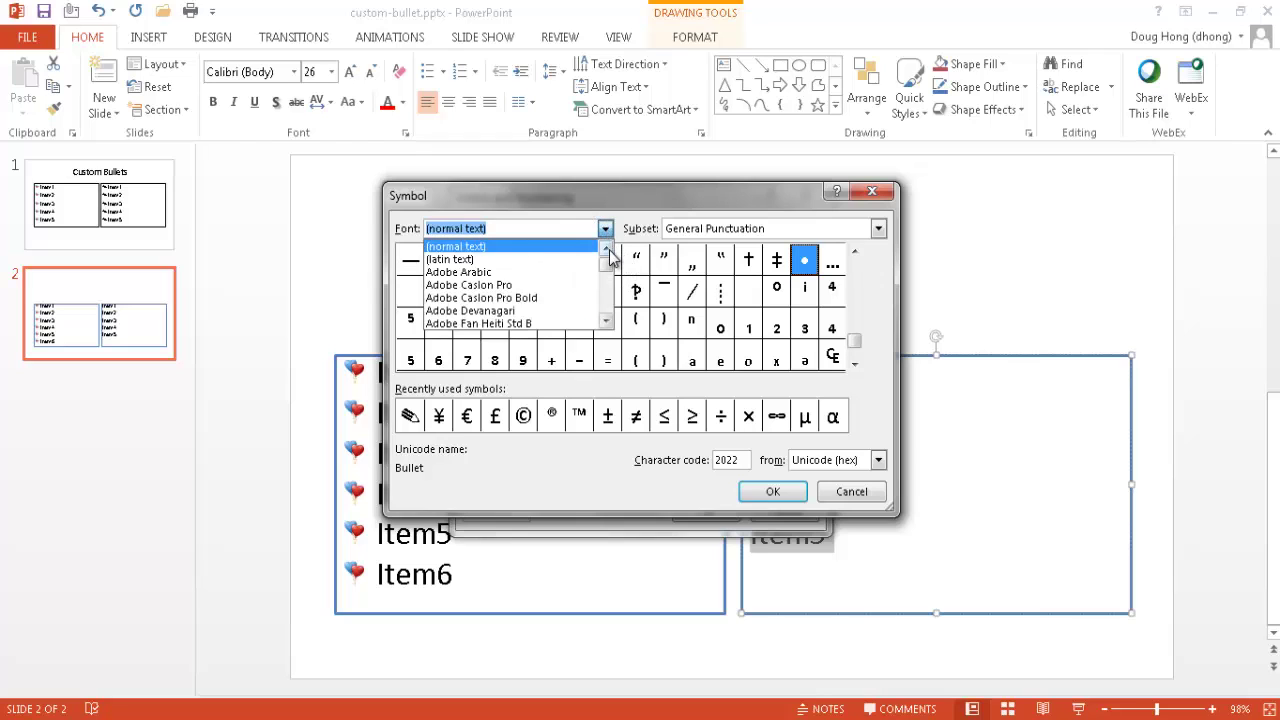
{"action": "scroll", "coordinate": [610, 310], "scroll_direction": "down", "scroll_amount": 6}
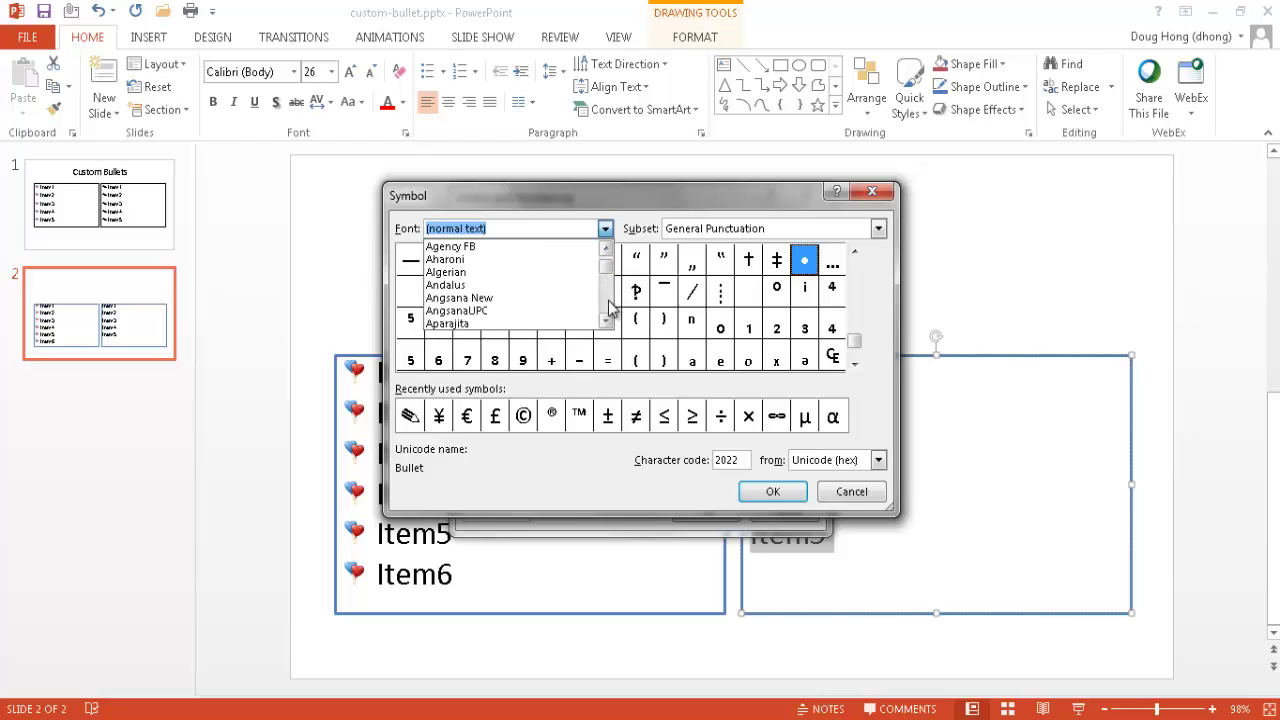
{"action": "scroll", "coordinate": [610, 310], "scroll_direction": "down", "scroll_amount": 2}
{"action": "scroll", "coordinate": [612, 310], "scroll_direction": "down", "scroll_amount": 2}
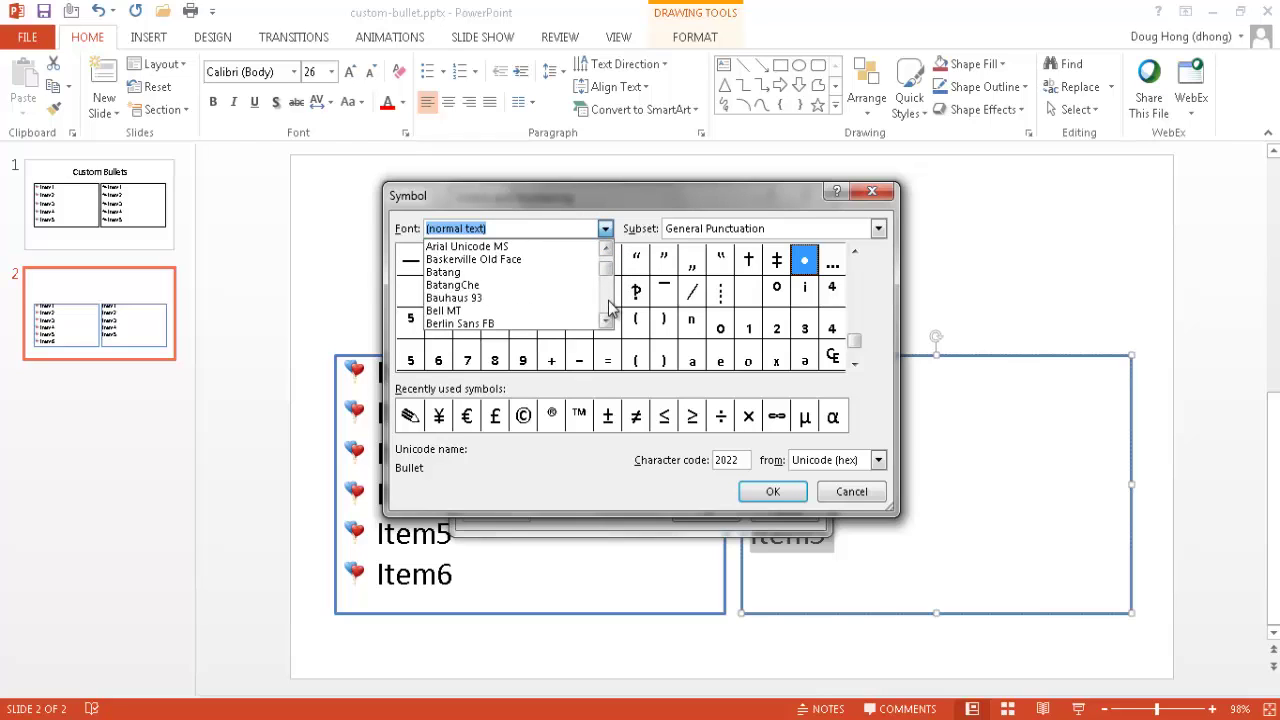
{"action": "left_click", "coordinate": [606, 248]}
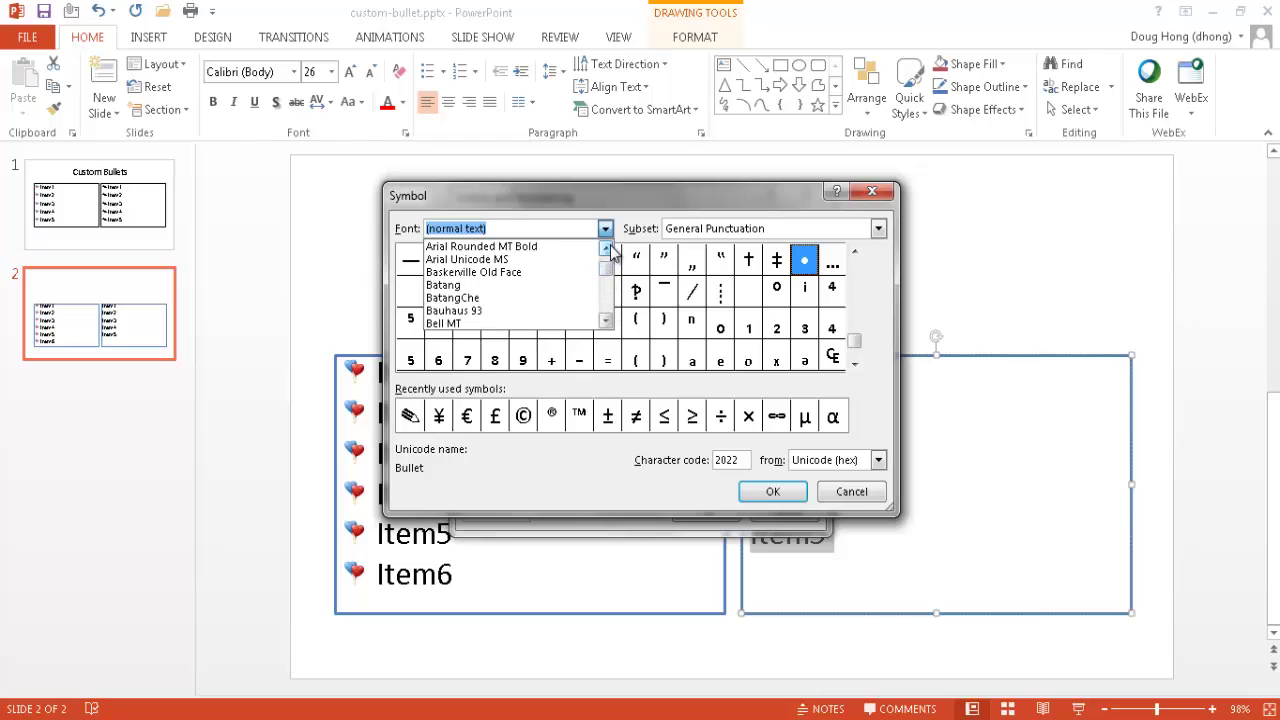
{"action": "left_click", "coordinate": [466, 259]}
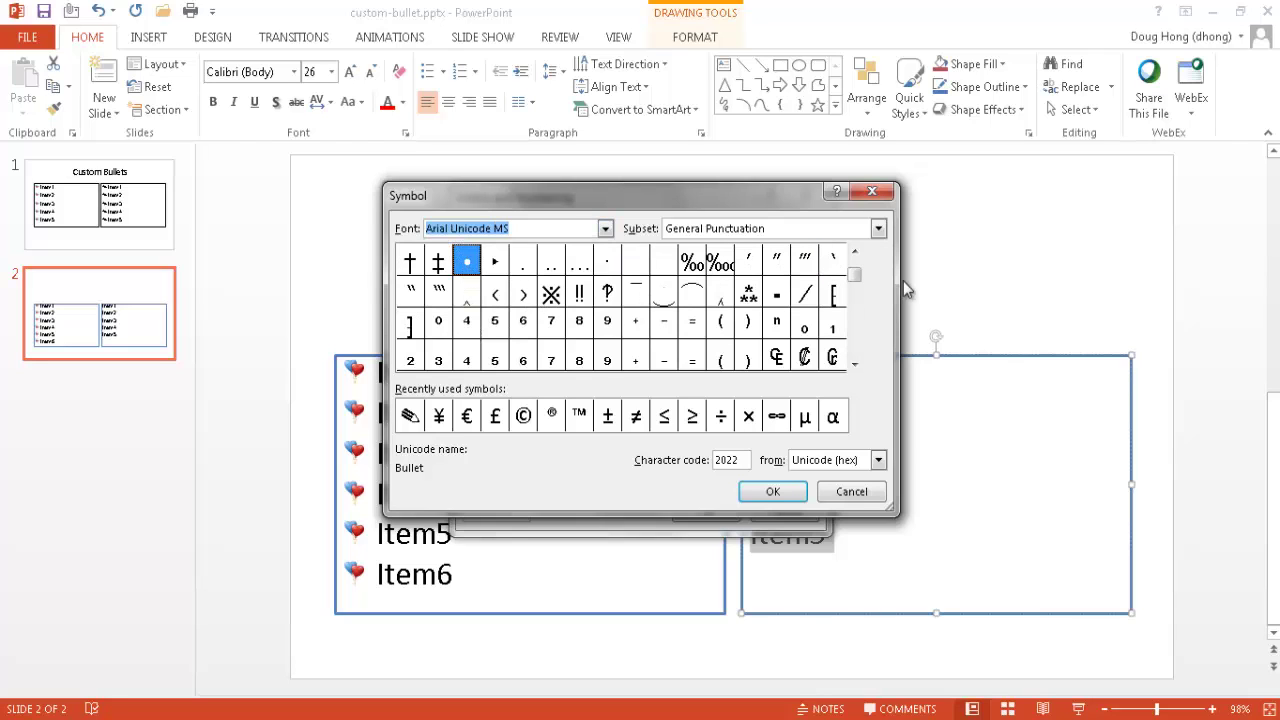
Examine the Latin characters of Arial Unicode MS and the list of its available character subsets
{"action": "left_click_drag", "start_coordinate": [856, 276], "coordinate": [856, 255]}
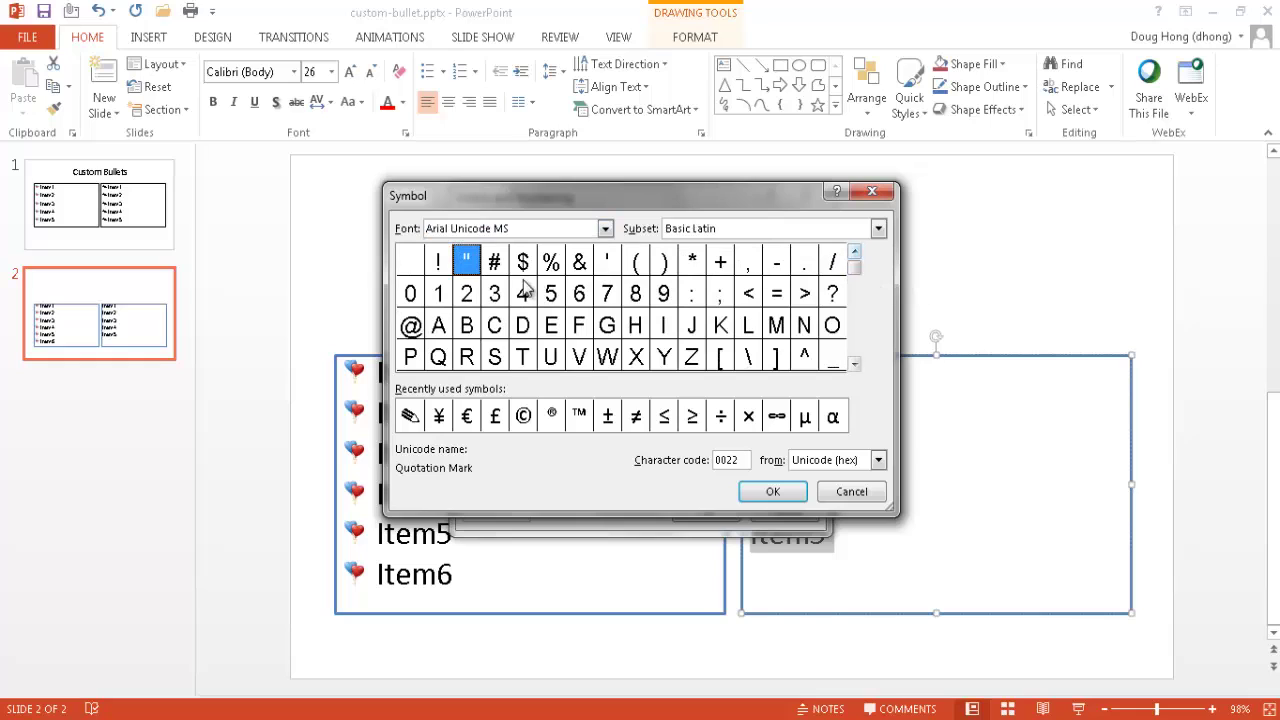
{"action": "left_click", "coordinate": [856, 337]}
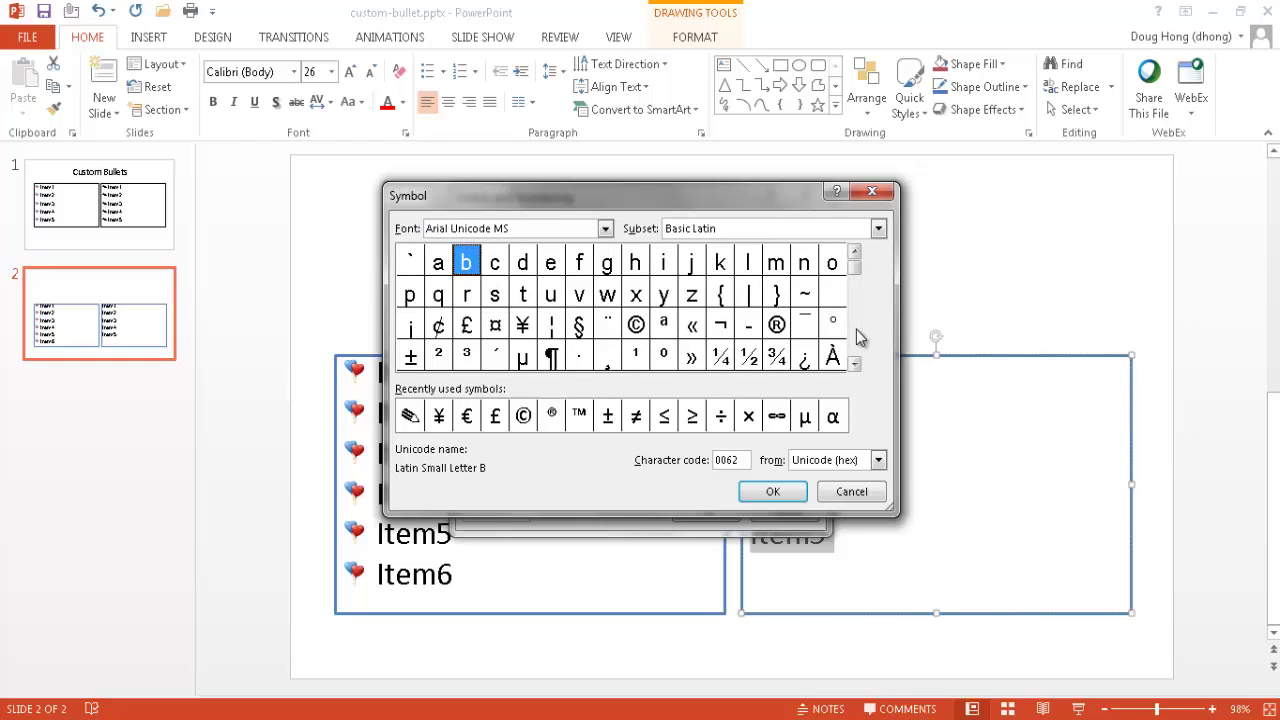
{"action": "left_click", "coordinate": [856, 329]}
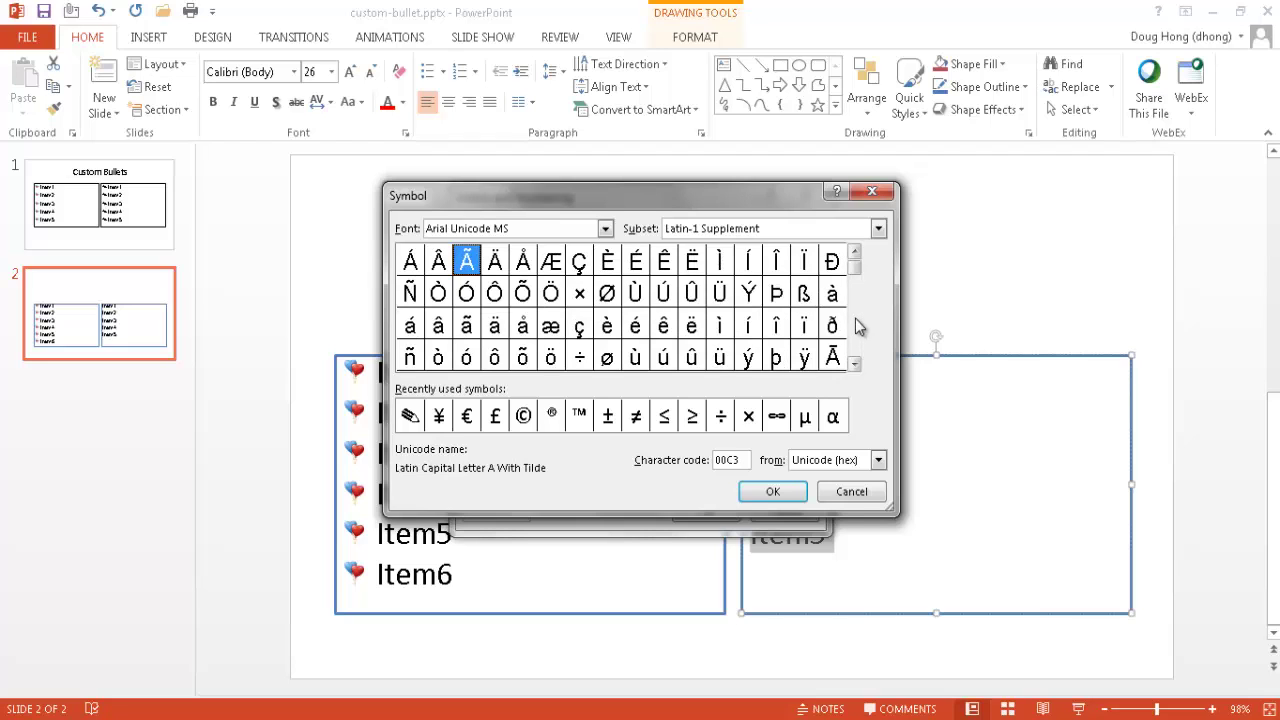
{"action": "left_click", "coordinate": [852, 326]}
{"action": "left_click", "coordinate": [853, 326]}
{"action": "left_click", "coordinate": [853, 326]}
{"action": "left_click", "coordinate": [878, 229]}
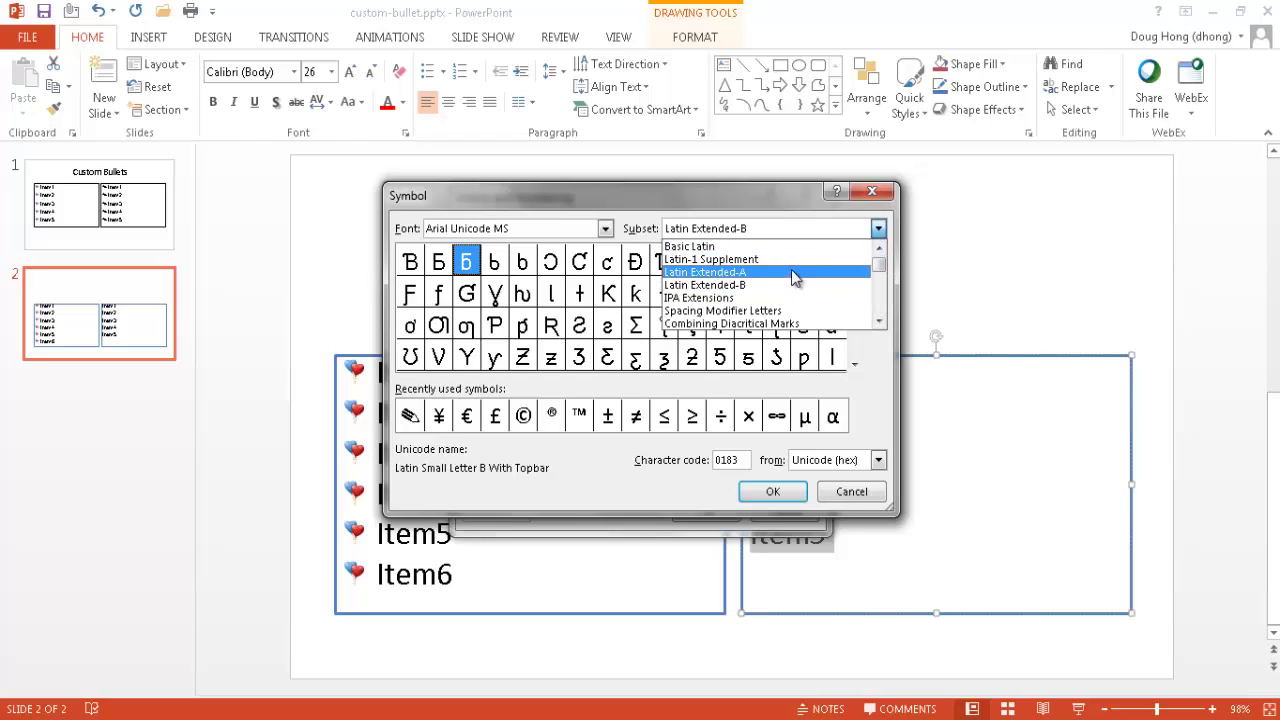
{"action": "left_click", "coordinate": [880, 300]}
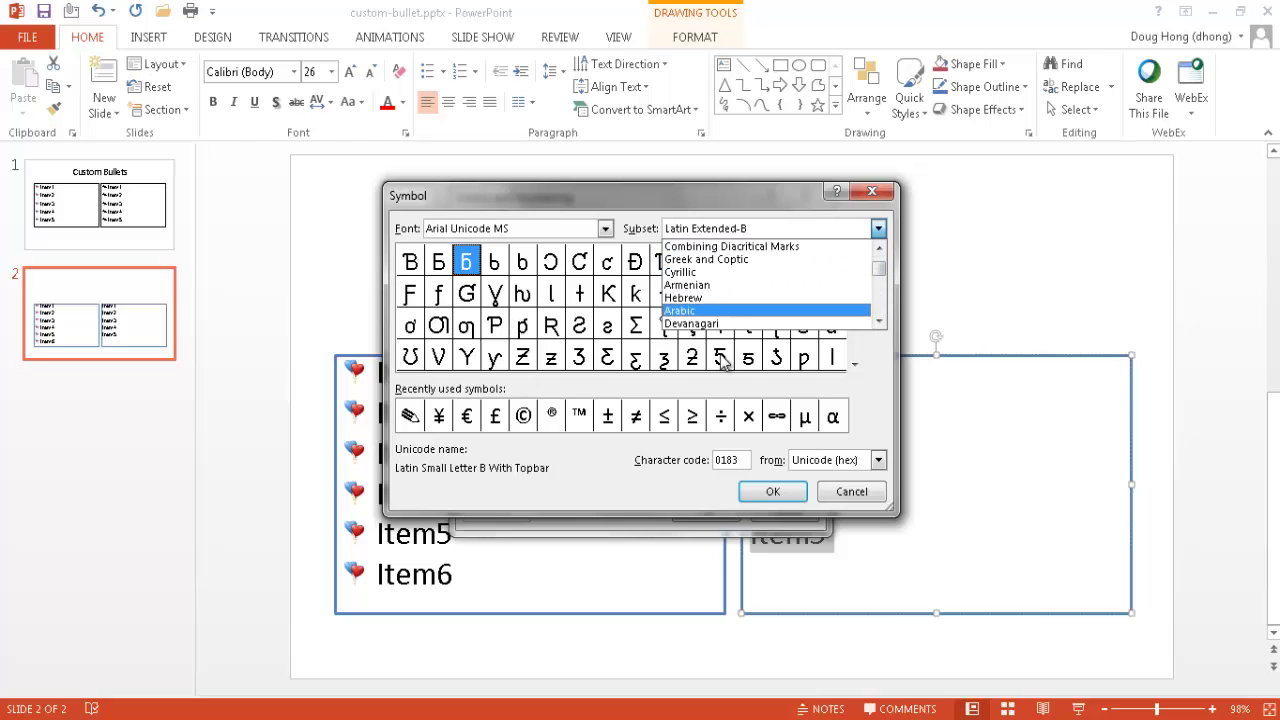
{"action": "left_click", "coordinate": [885, 370]}
Look through the symbols from Latin Extended-B to the end of the character table, and return to its beginning
{"action": "left_click", "coordinate": [858, 327]}
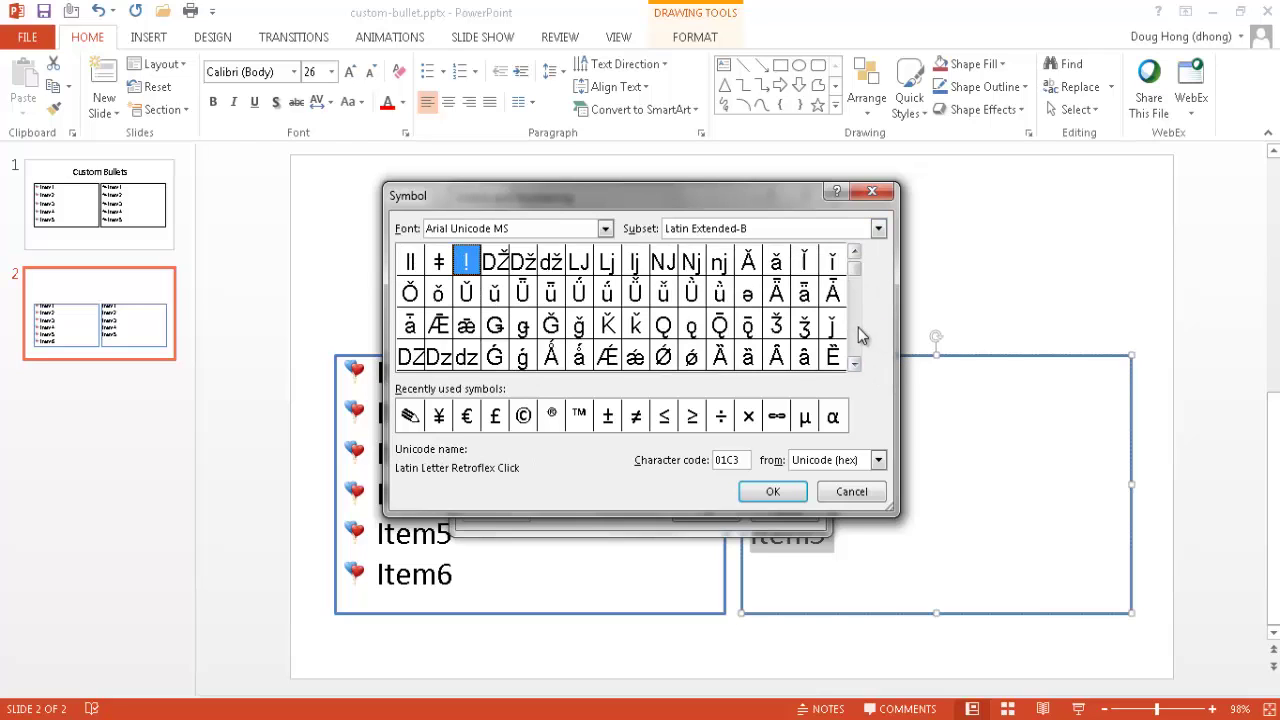
{"action": "left_click", "coordinate": [858, 327]}
{"action": "left_click", "coordinate": [858, 327]}
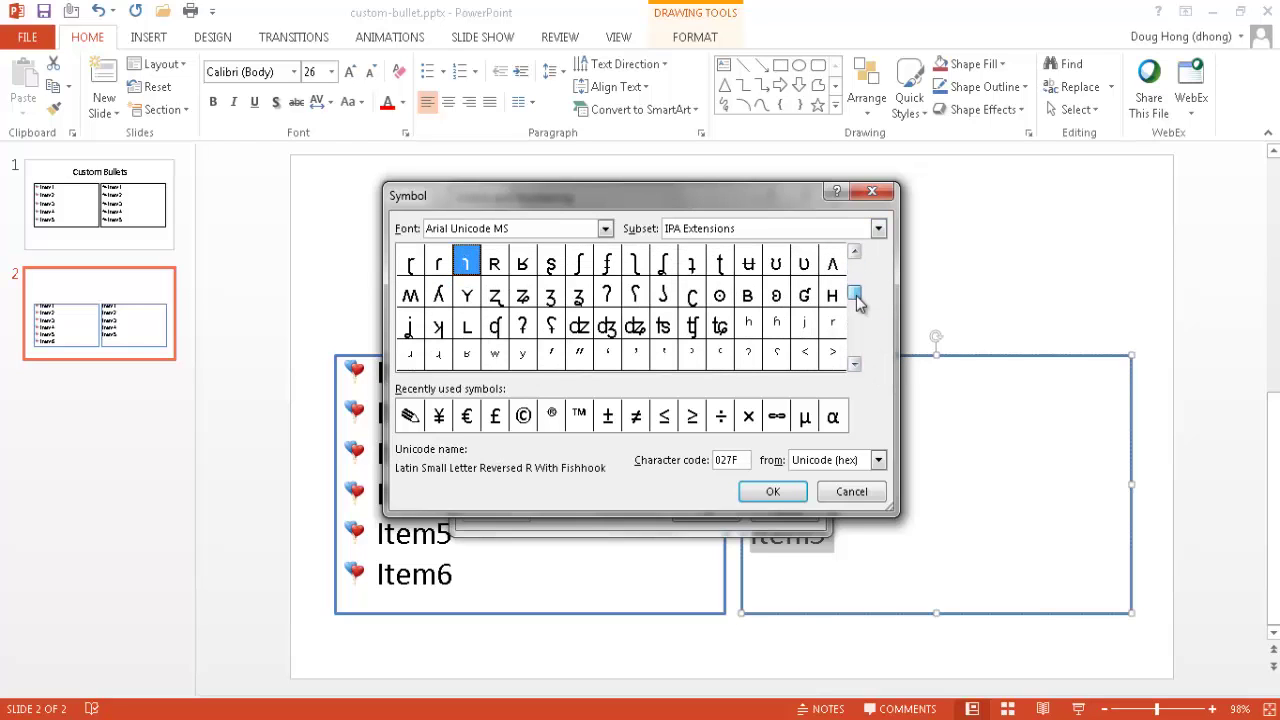
{"action": "left_click_drag", "start_coordinate": [857, 290], "coordinate": [860, 359]}
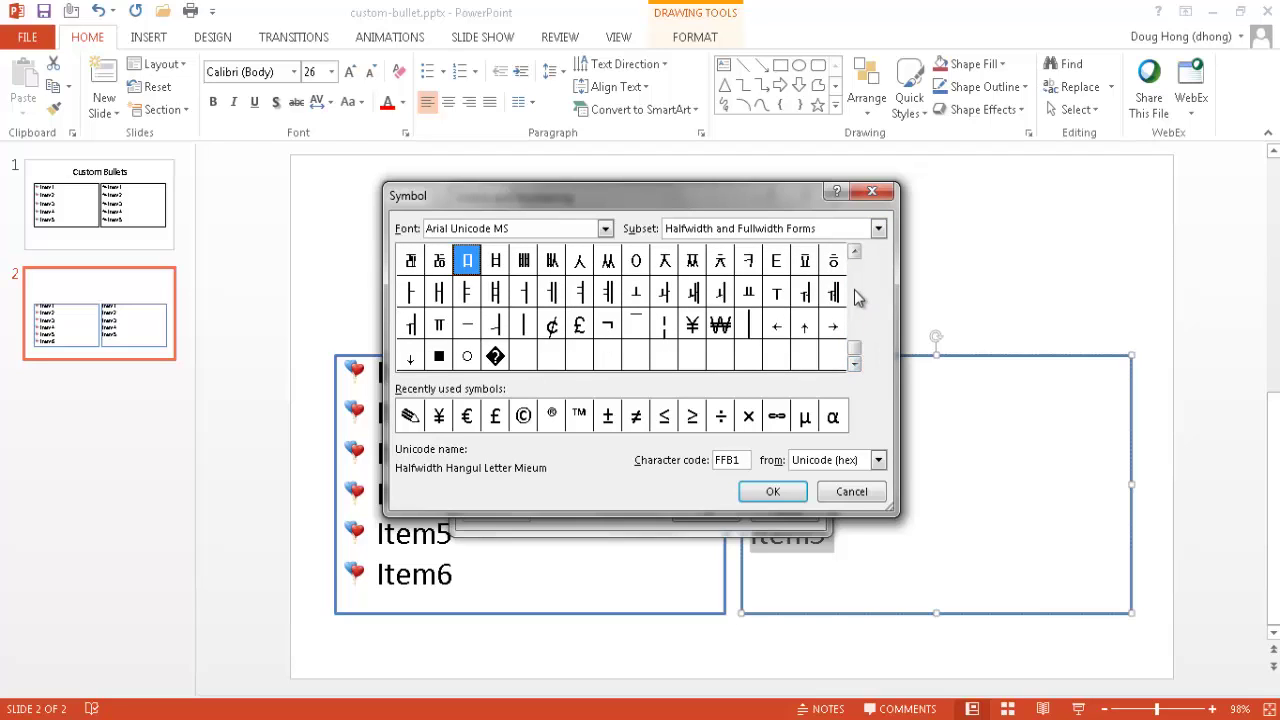
{"action": "left_click", "coordinate": [857, 272]}
{"action": "left_click", "coordinate": [857, 272]}
{"action": "left_click", "coordinate": [857, 272]}
{"action": "left_click", "coordinate": [857, 272]}
{"action": "left_click", "coordinate": [857, 272]}
{"action": "left_click_drag", "start_coordinate": [857, 350], "coordinate": [857, 240]}
Look through the symbol table from Basic Latin to the Arabic subset
{"action": "left_click", "coordinate": [857, 320]}
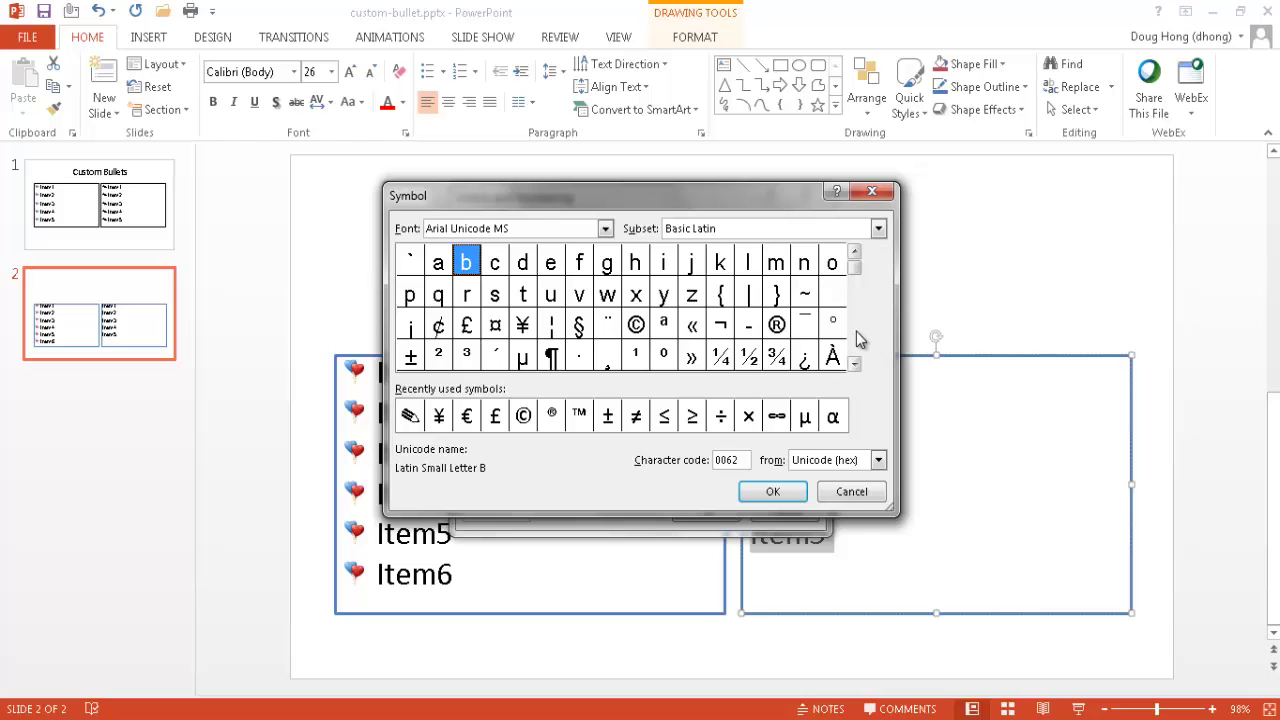
{"action": "left_click", "coordinate": [855, 333]}
{"action": "left_click", "coordinate": [855, 340]}
{"action": "left_click", "coordinate": [855, 340]}
{"action": "left_click", "coordinate": [855, 340]}
{"action": "left_click", "coordinate": [855, 340]}
{"action": "left_click", "coordinate": [855, 340]}
{"action": "left_click", "coordinate": [855, 340]}
{"action": "left_click", "coordinate": [855, 340]}
{"action": "left_click", "coordinate": [855, 340]}
{"action": "left_click", "coordinate": [855, 340]}
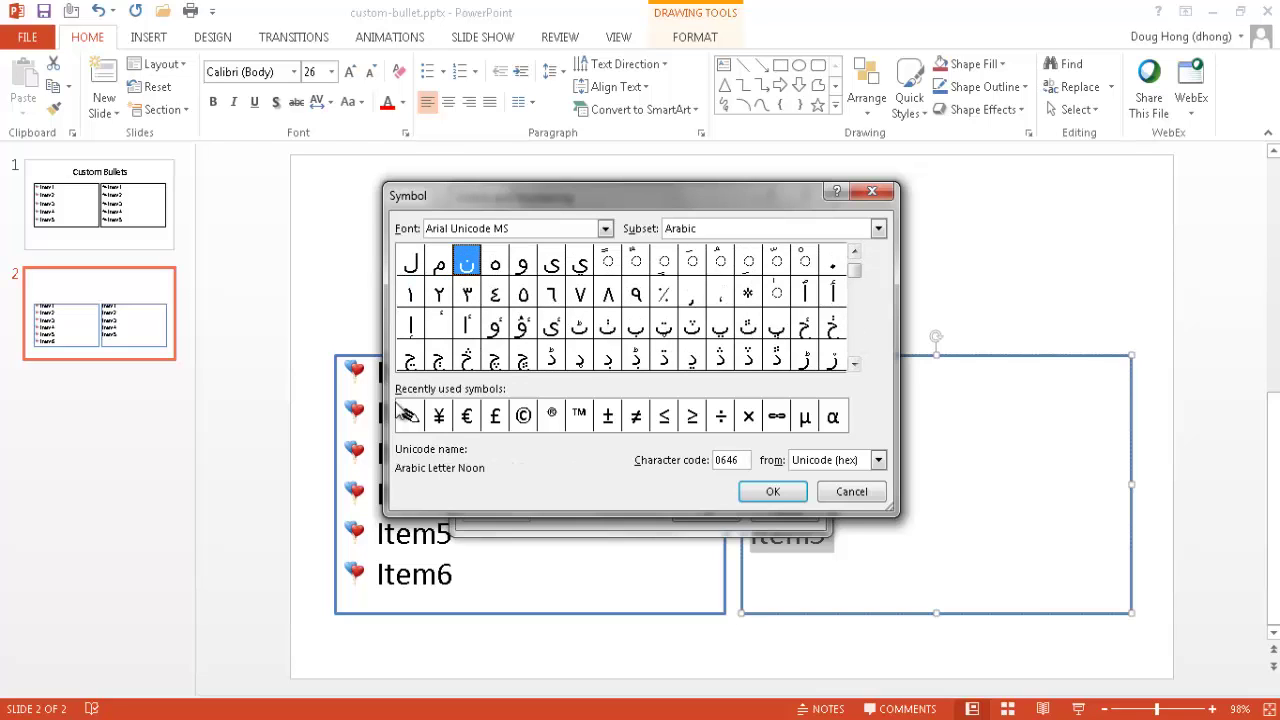
Look through the symbol table from the Arabic subset to Currency Symbols
{"action": "left_click", "coordinate": [857, 352]}
{"action": "left_click", "coordinate": [857, 352]}
{"action": "left_click", "coordinate": [857, 352]}
{"action": "left_click", "coordinate": [857, 352]}
{"action": "left_click", "coordinate": [857, 349]}
{"action": "left_click", "coordinate": [854, 340]}
{"action": "left_click", "coordinate": [855, 340]}
{"action": "left_click", "coordinate": [855, 340]}
{"action": "left_click", "coordinate": [855, 340]}
{"action": "left_click", "coordinate": [855, 340]}
{"action": "left_click", "coordinate": [855, 340]}
{"action": "left_click", "coordinate": [855, 340]}
{"action": "left_click", "coordinate": [855, 340]}
{"action": "left_click", "coordinate": [855, 340]}
{"action": "left_click", "coordinate": [855, 340]}
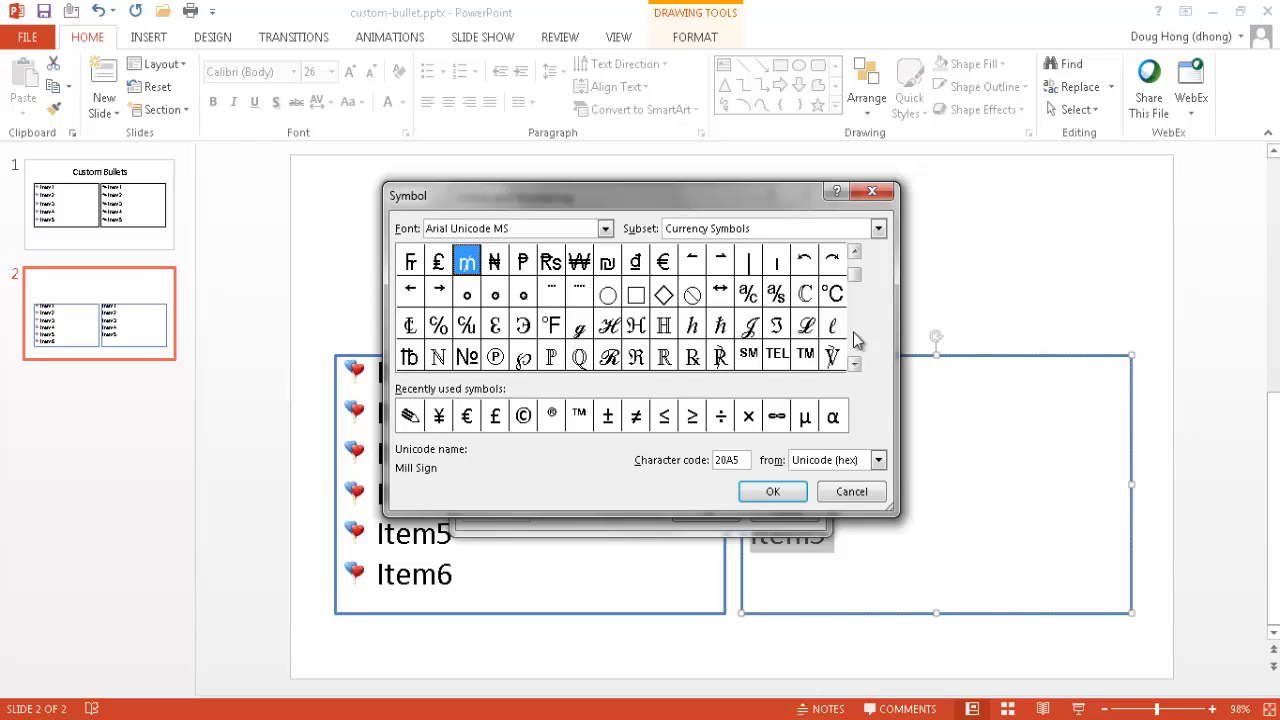
Look through the Letterlike Symbols, Number Forms, Arrows, Mathematical Operators and Miscellaneous Technical characters for a bullet symbol
{"action": "left_click", "coordinate": [855, 338]}
{"action": "left_click", "coordinate": [855, 338]}
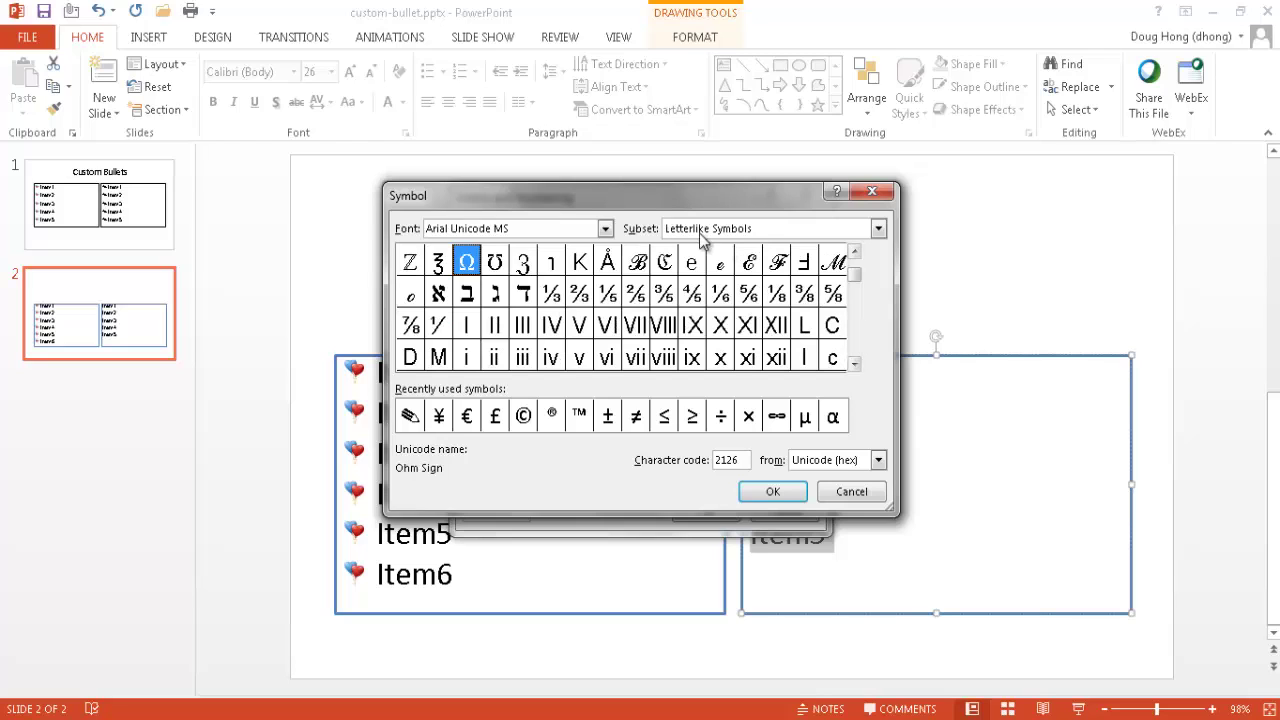
{"action": "left_click", "coordinate": [857, 337]}
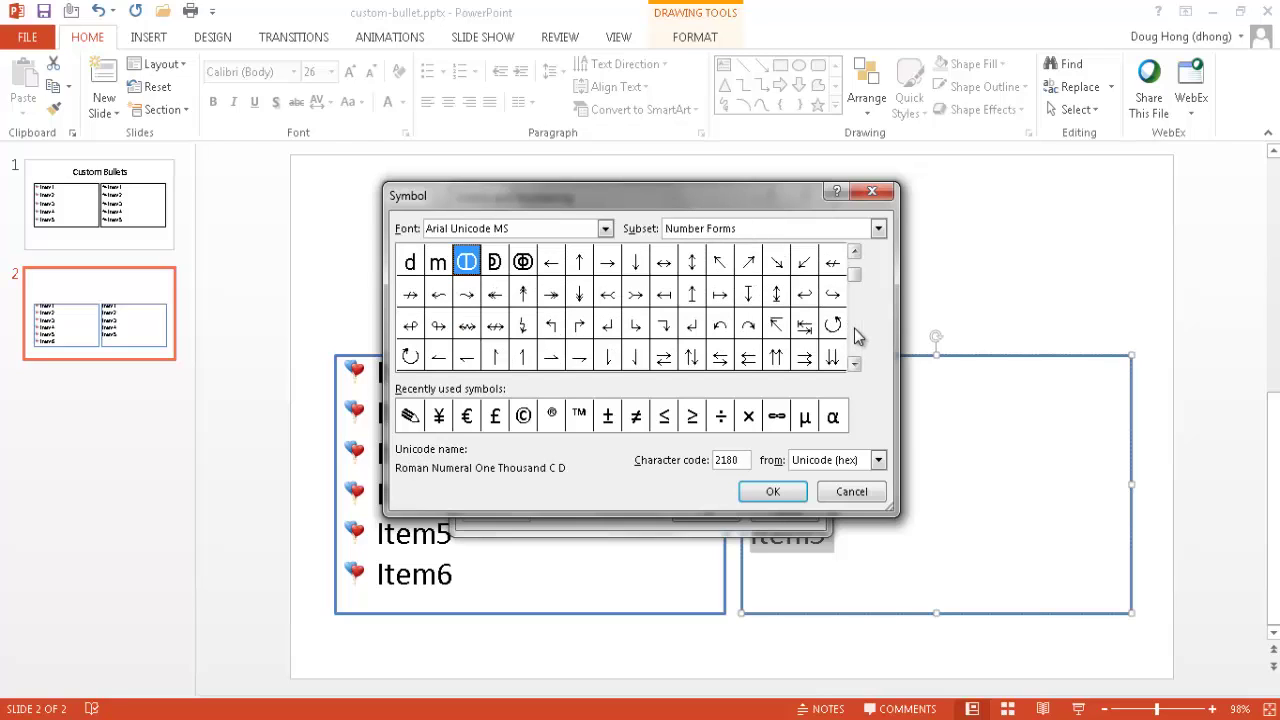
{"action": "left_click", "coordinate": [857, 337]}
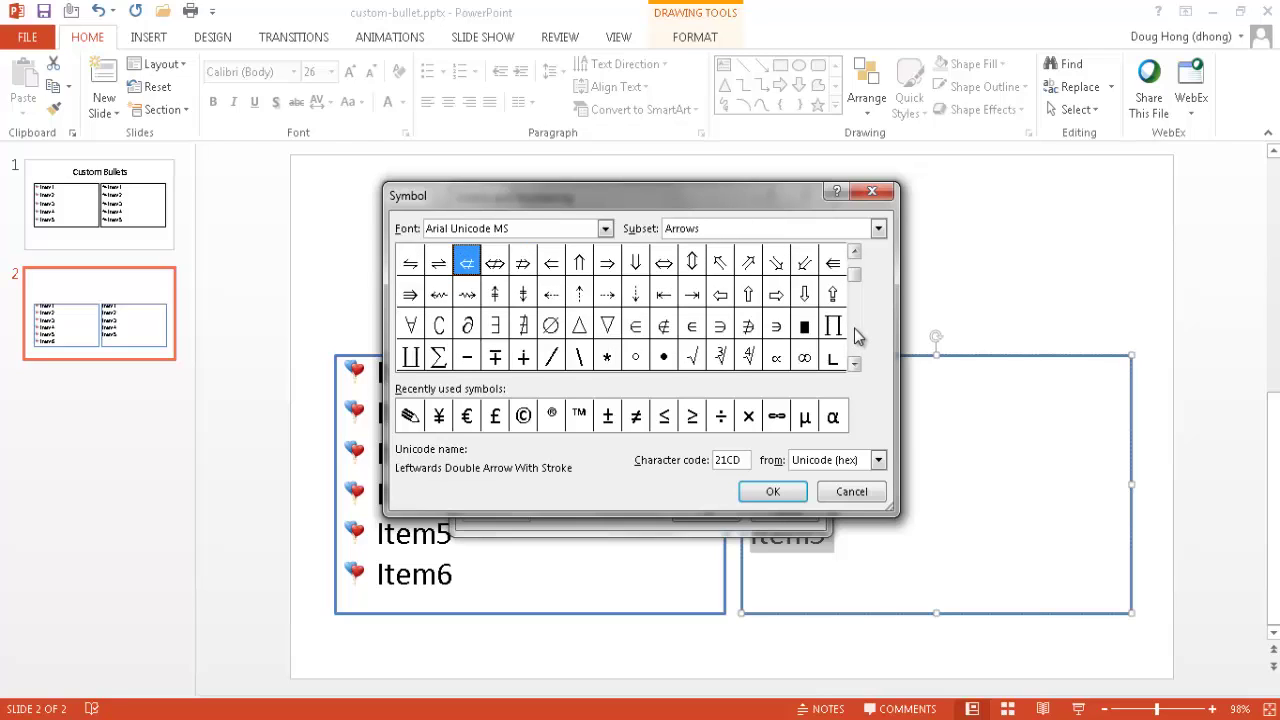
{"action": "left_click", "coordinate": [856, 337]}
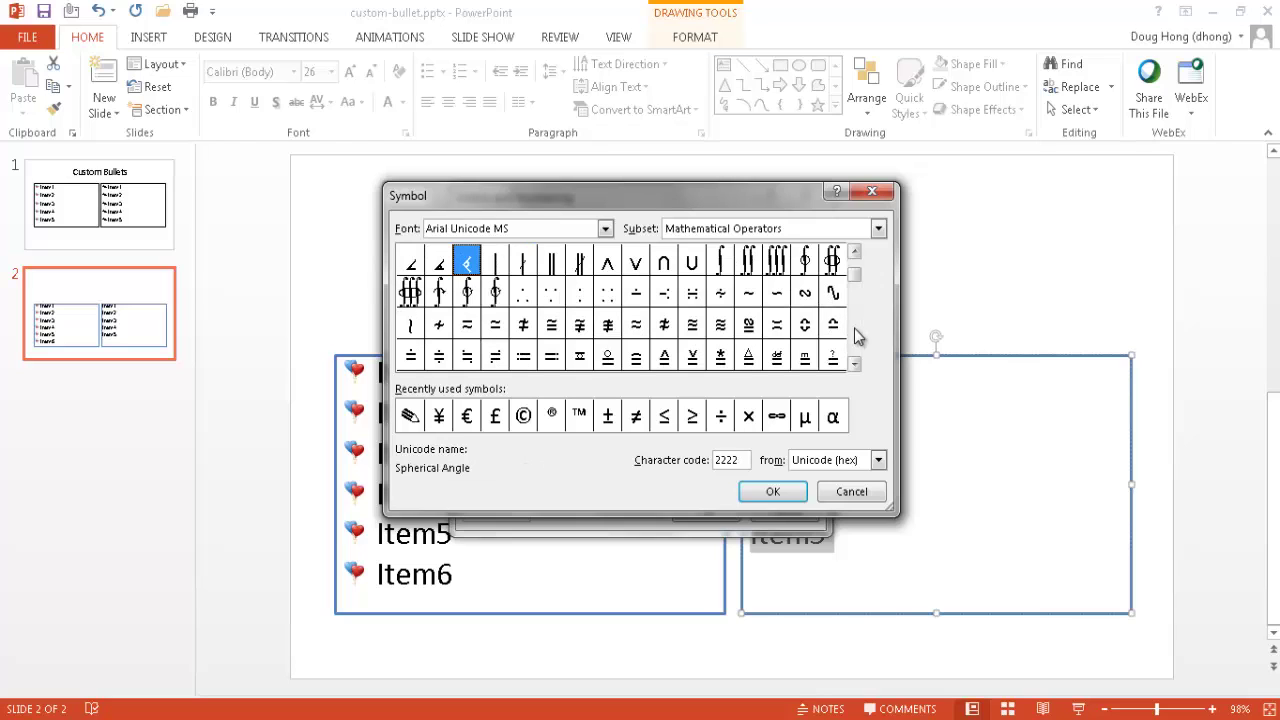
{"action": "left_click", "coordinate": [856, 337]}
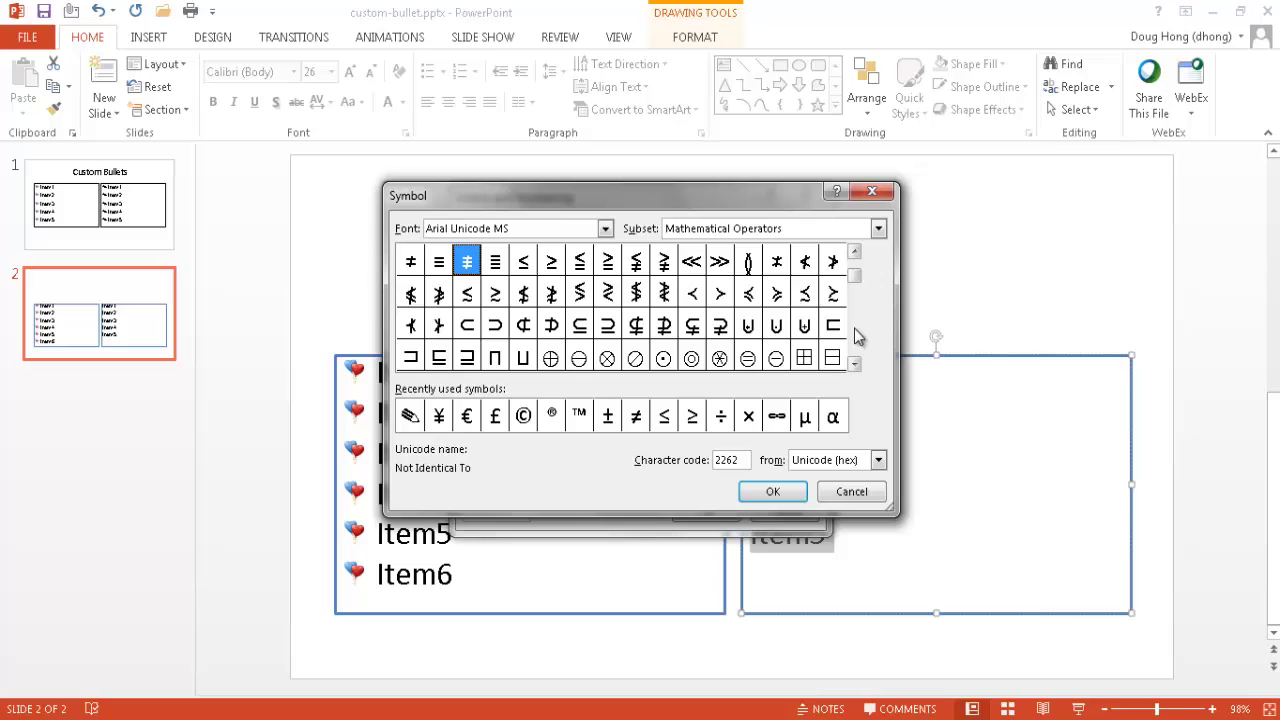
{"action": "left_click", "coordinate": [854, 328]}
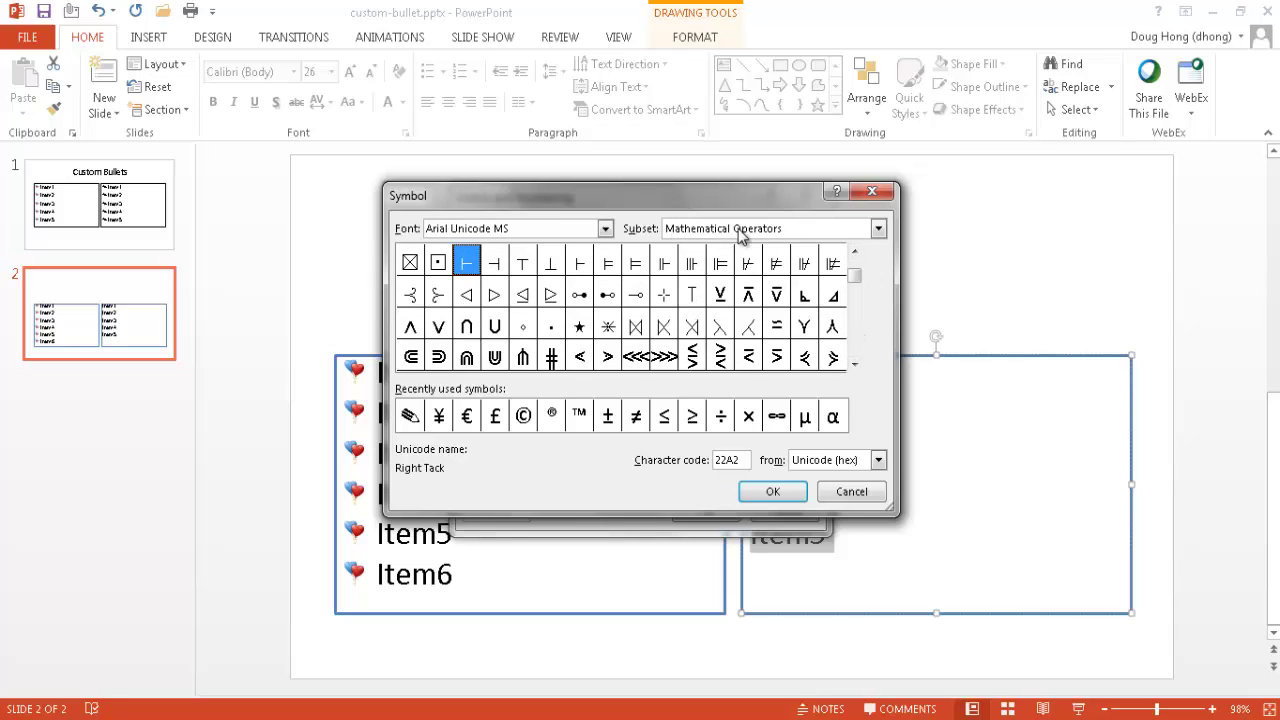
{"action": "left_click", "coordinate": [856, 340]}
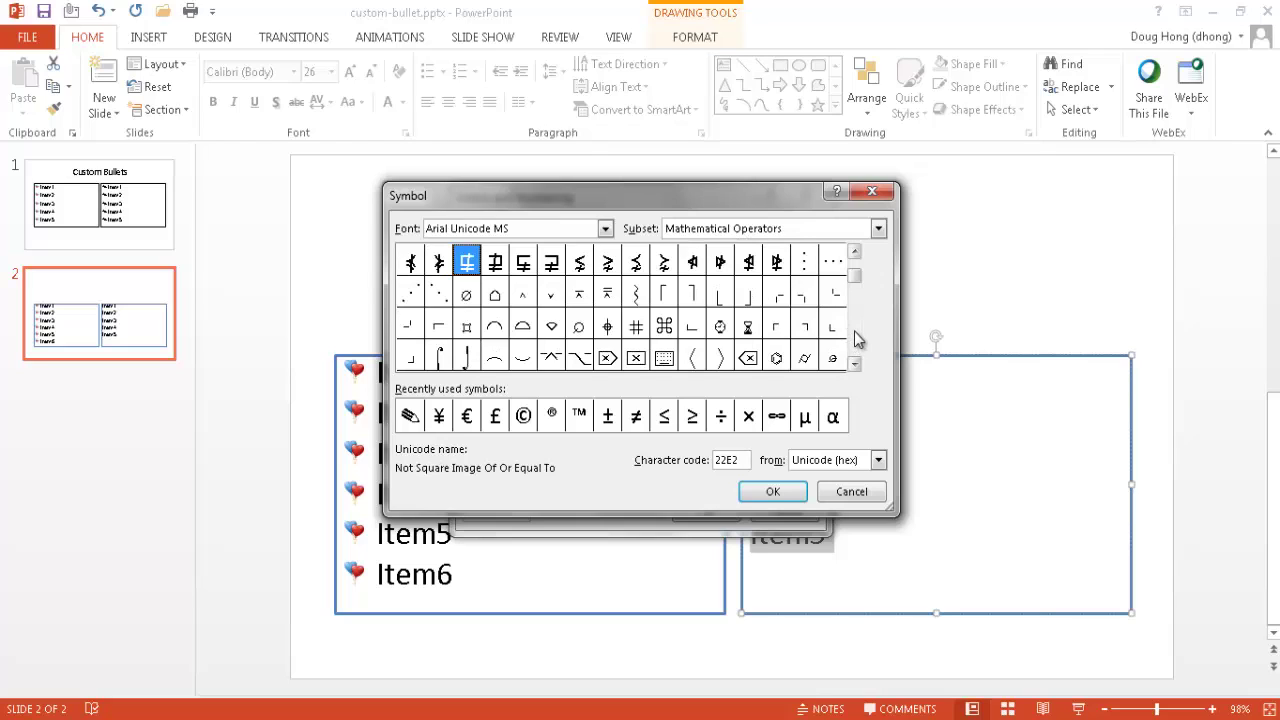
{"action": "left_click", "coordinate": [856, 340]}
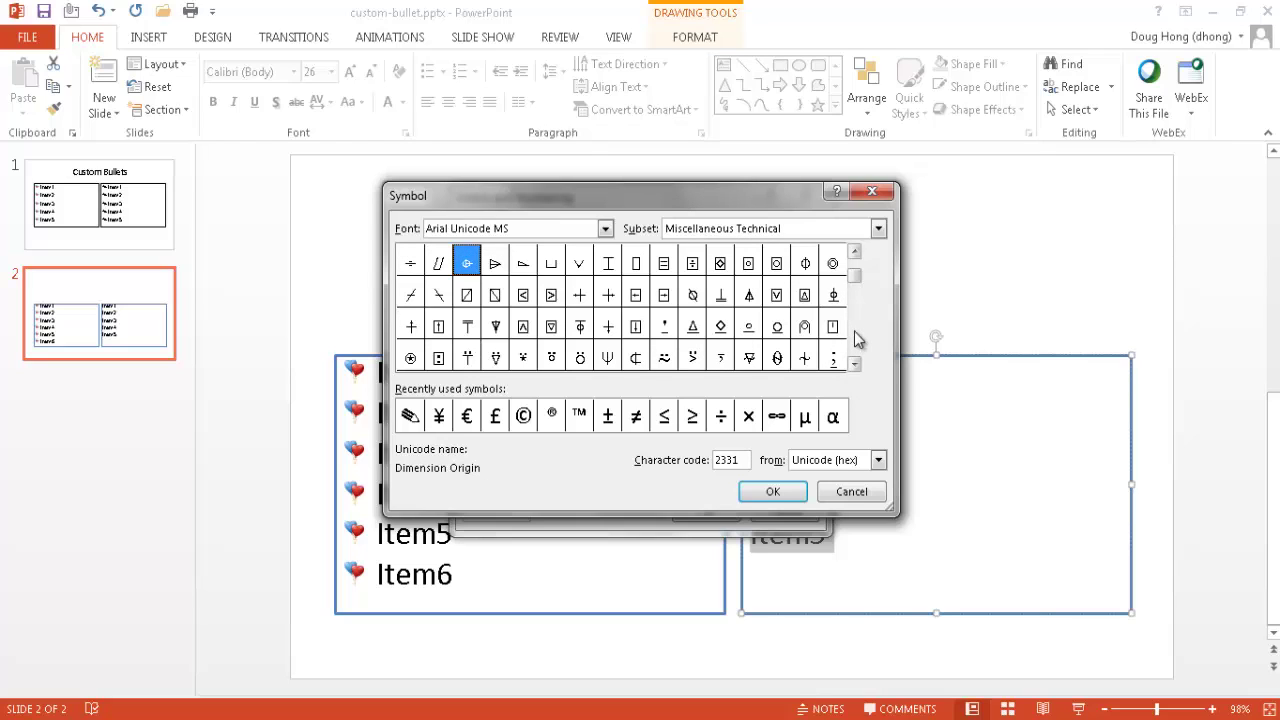
{"action": "left_click", "coordinate": [856, 340]}
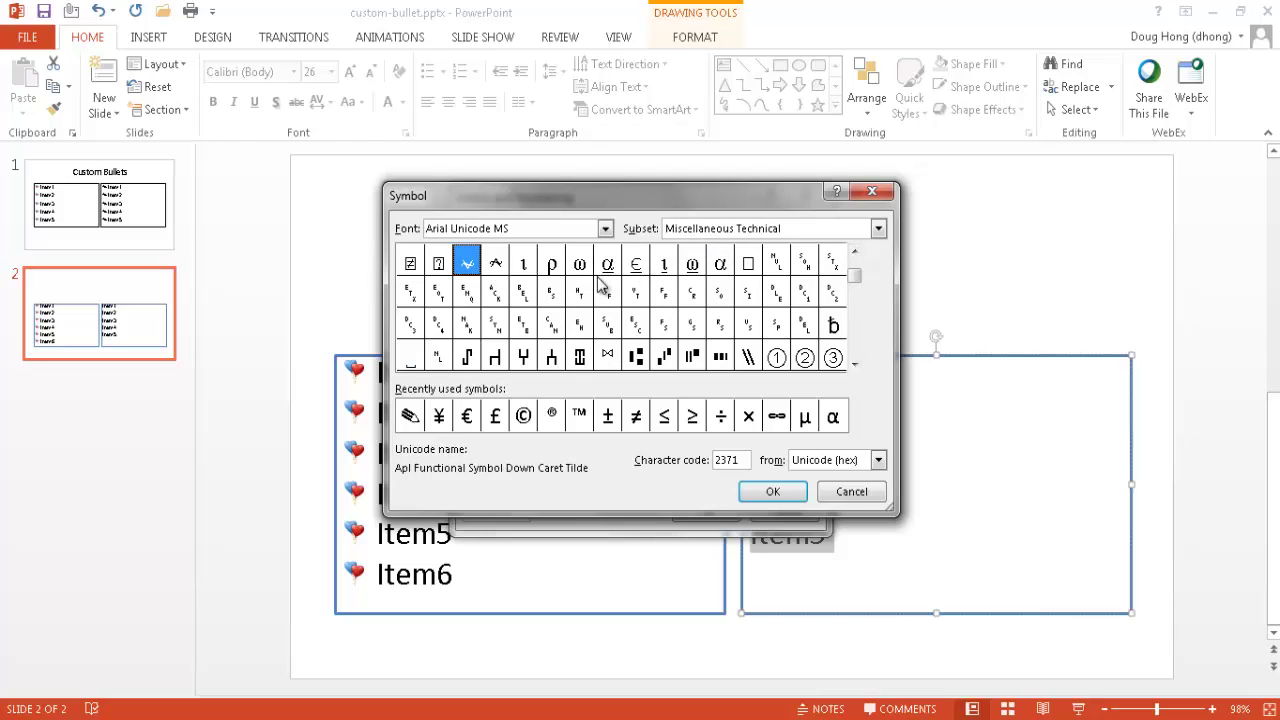
Apply the Snowman symbol from the Miscellaneous Symbols subset as the custom bullet for all five items in the right list
{"action": "left_click", "coordinate": [857, 337]}
{"action": "left_click", "coordinate": [857, 337]}
{"action": "left_click", "coordinate": [857, 337]}
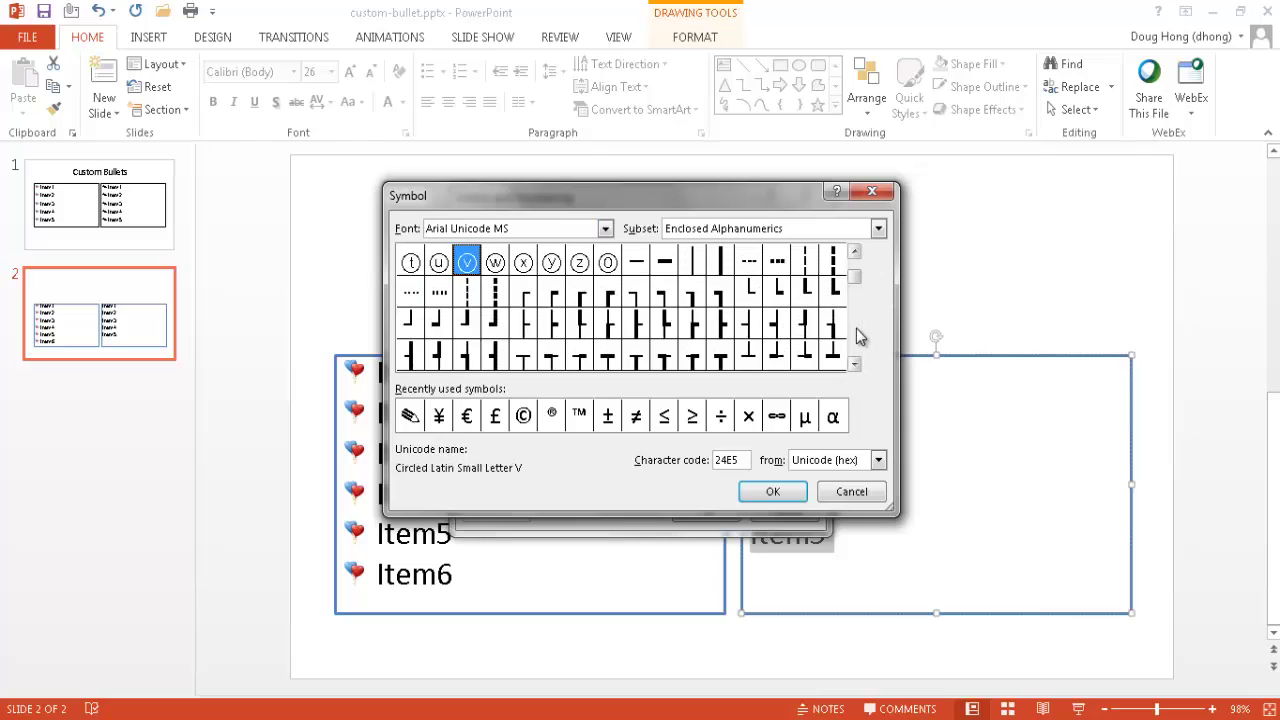
{"action": "left_click", "coordinate": [856, 328]}
{"action": "left_click", "coordinate": [856, 328]}
{"action": "left_click", "coordinate": [856, 328]}
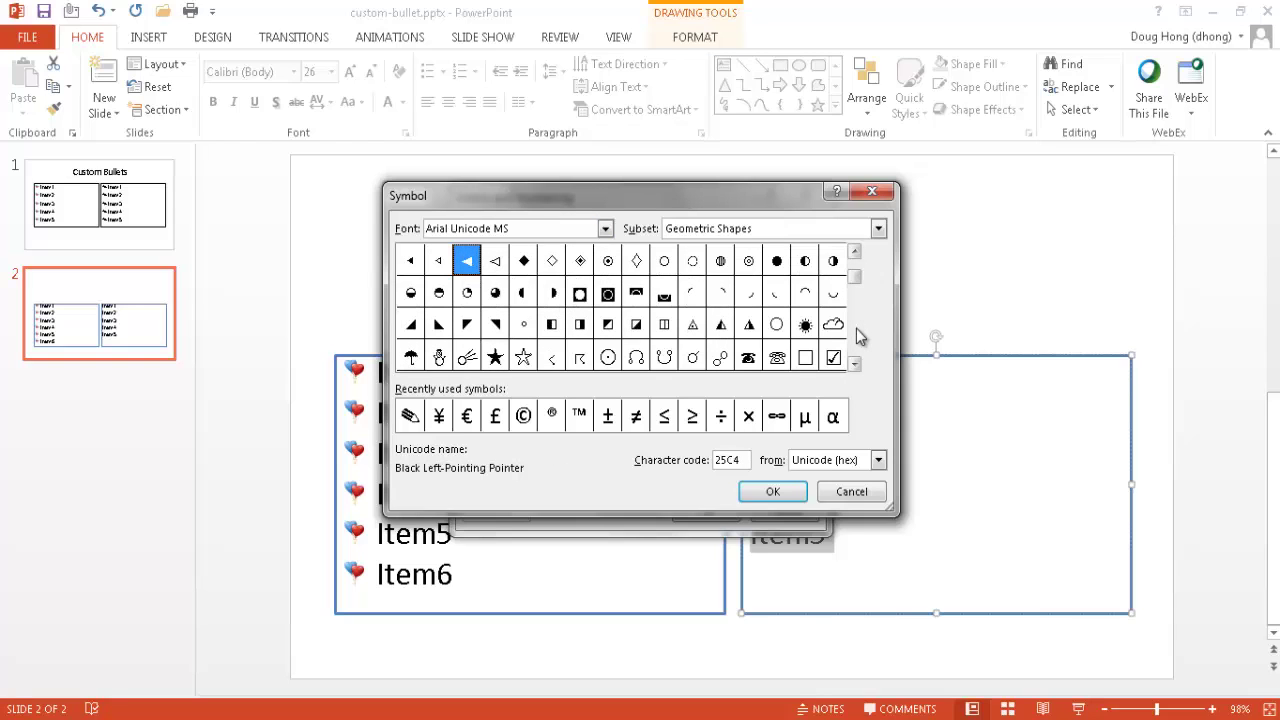
{"action": "left_click", "coordinate": [440, 360]}
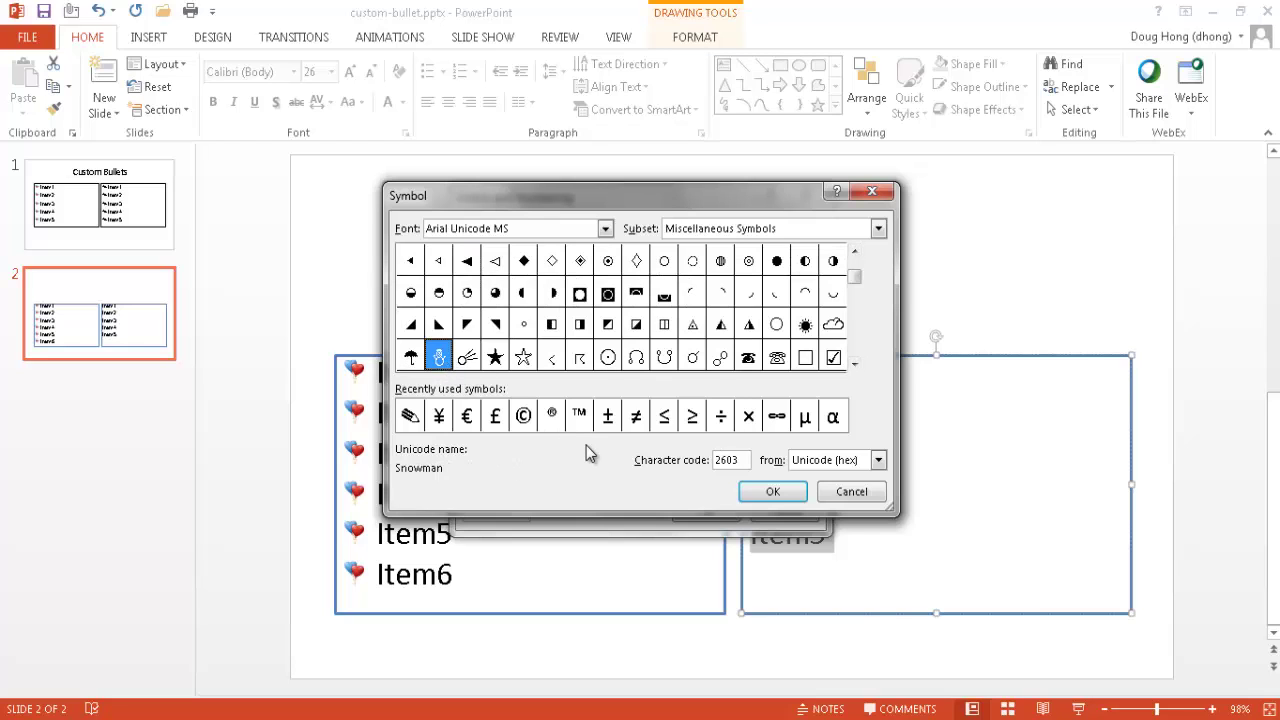
{"action": "left_click", "coordinate": [772, 494]}
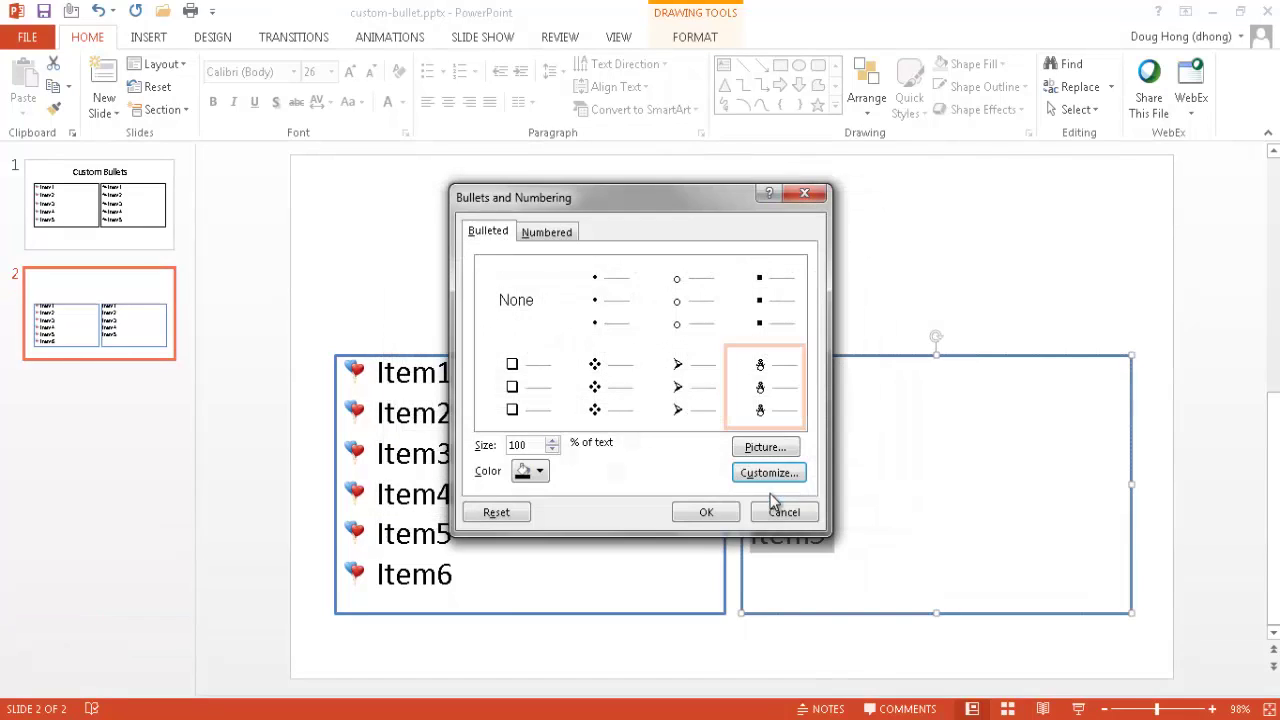
{"action": "left_click", "coordinate": [707, 512]}
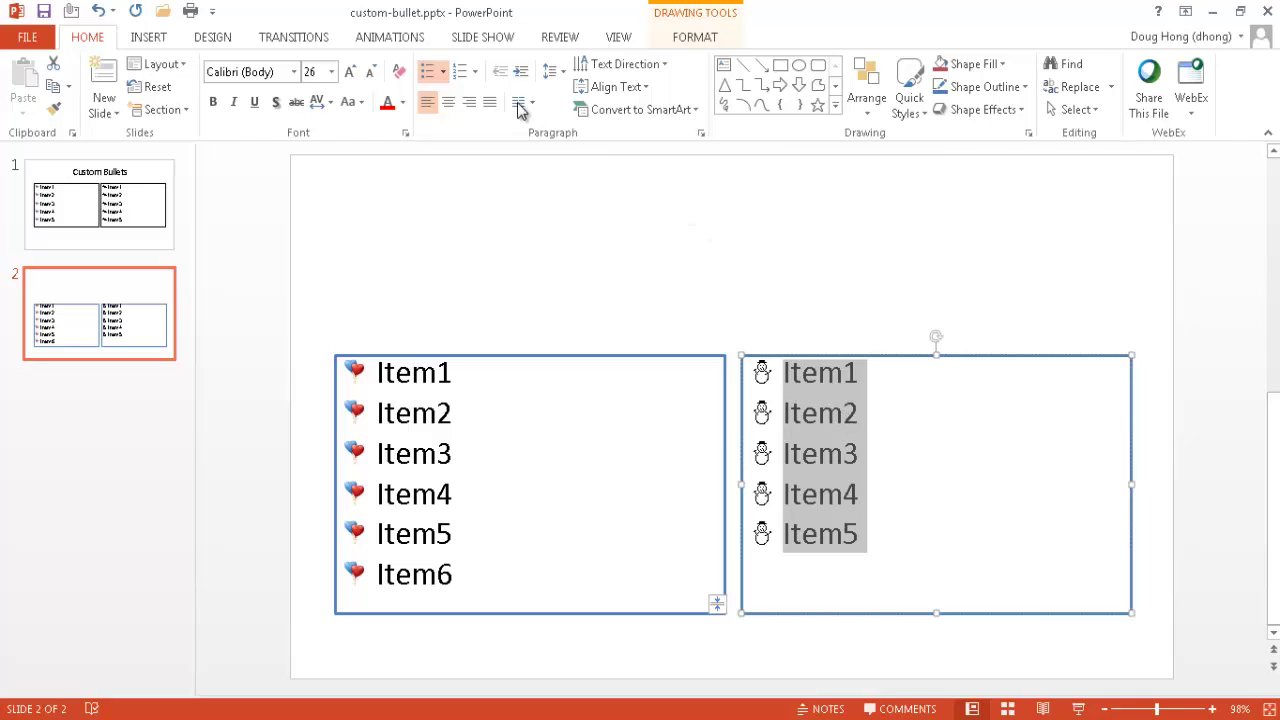
Reapply the snowman bullet to the right list from the bullet library and deselect the text
{"action": "left_click", "coordinate": [444, 71]}
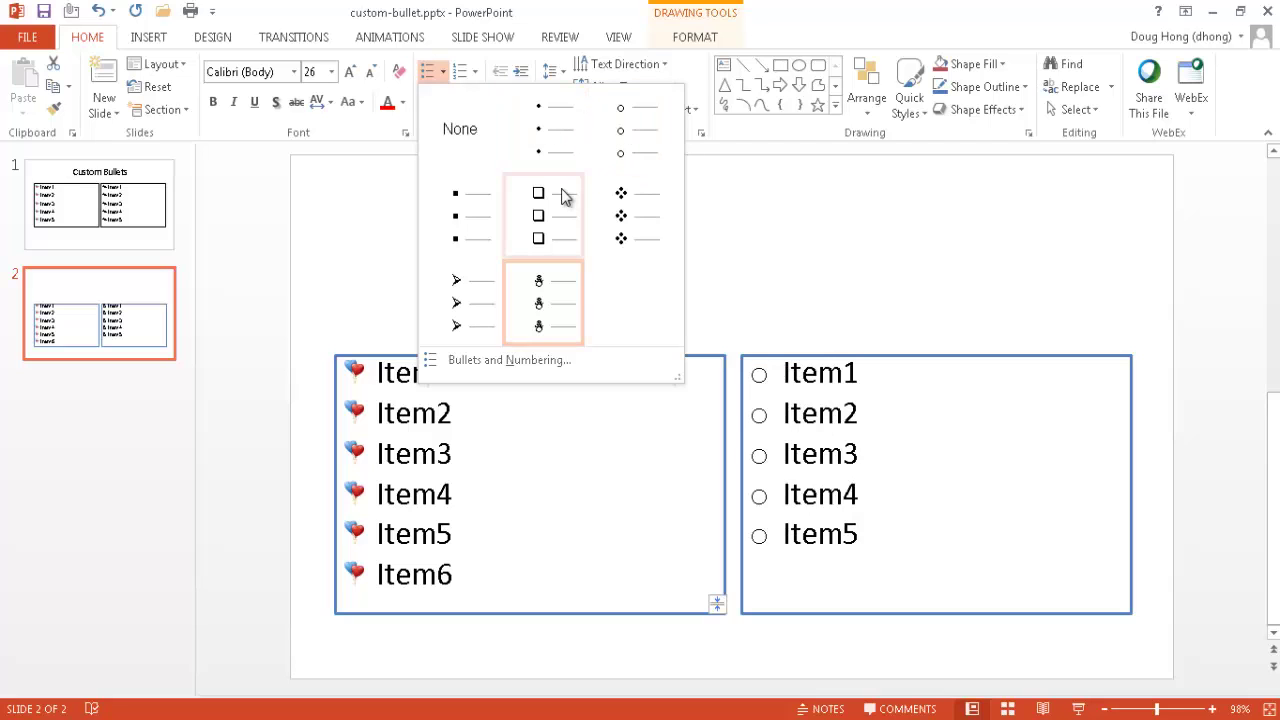
{"action": "left_click", "coordinate": [558, 314]}
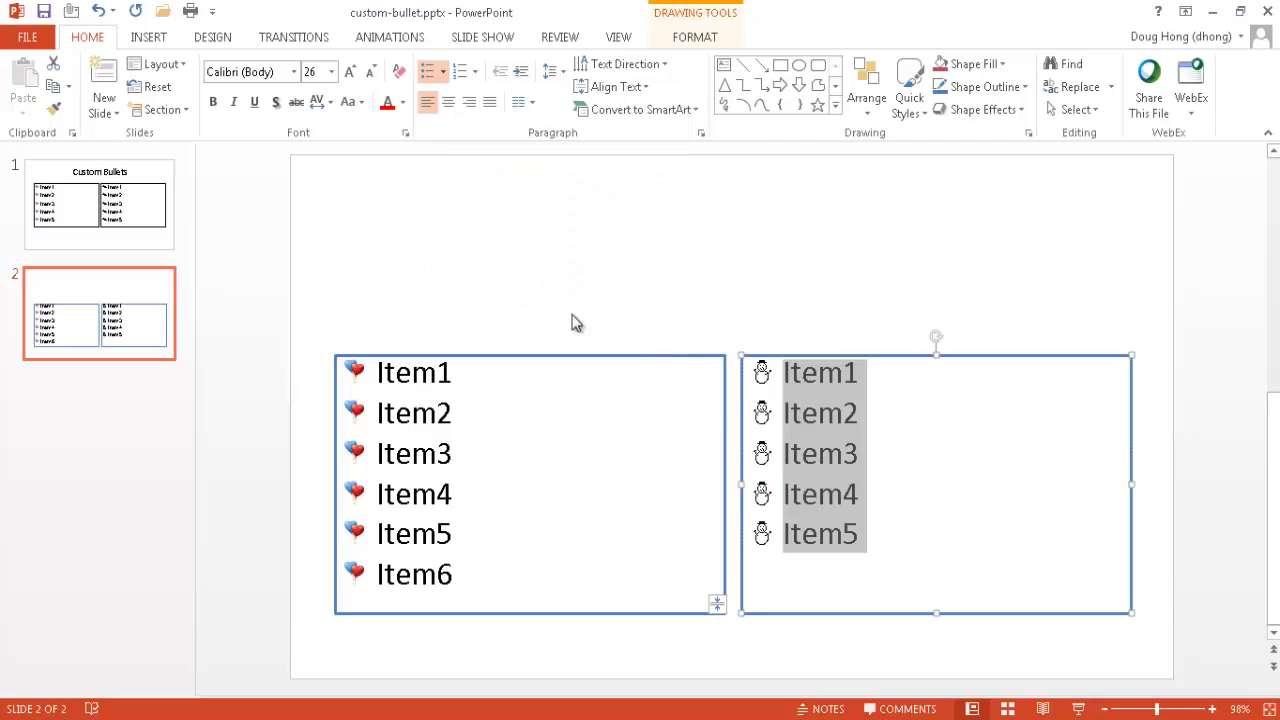
{"action": "left_click", "coordinate": [1054, 547]}
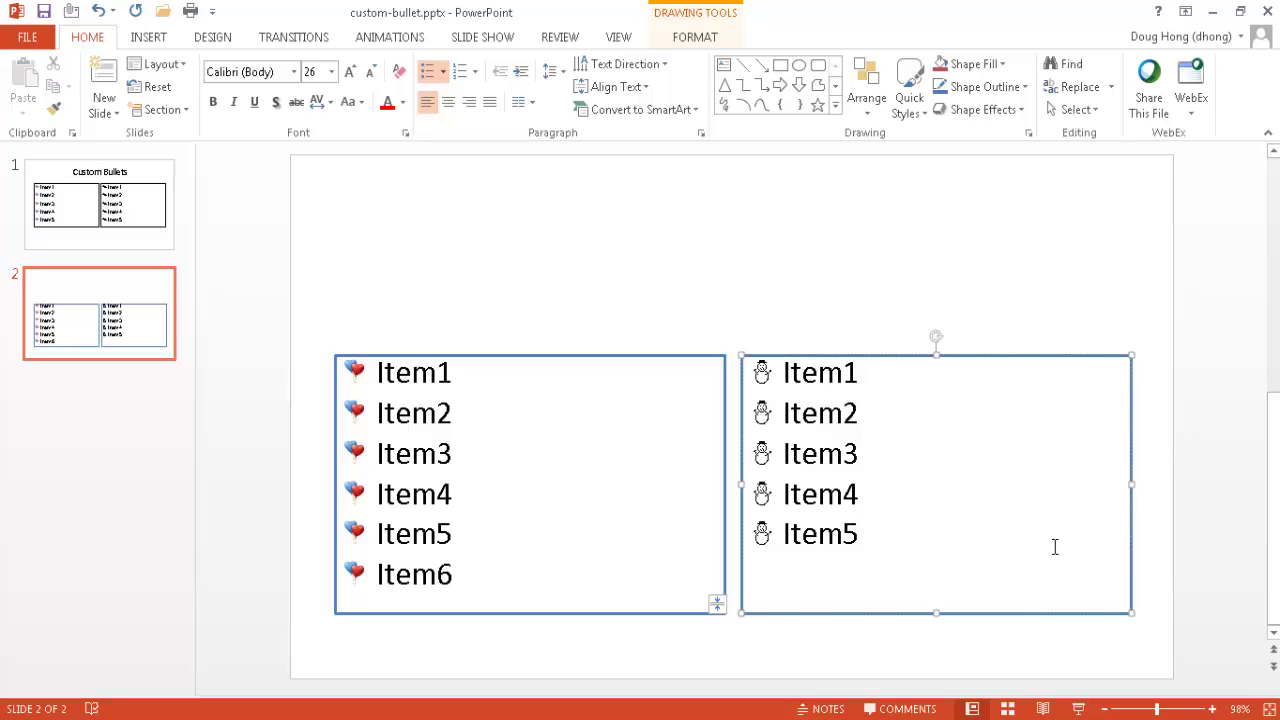